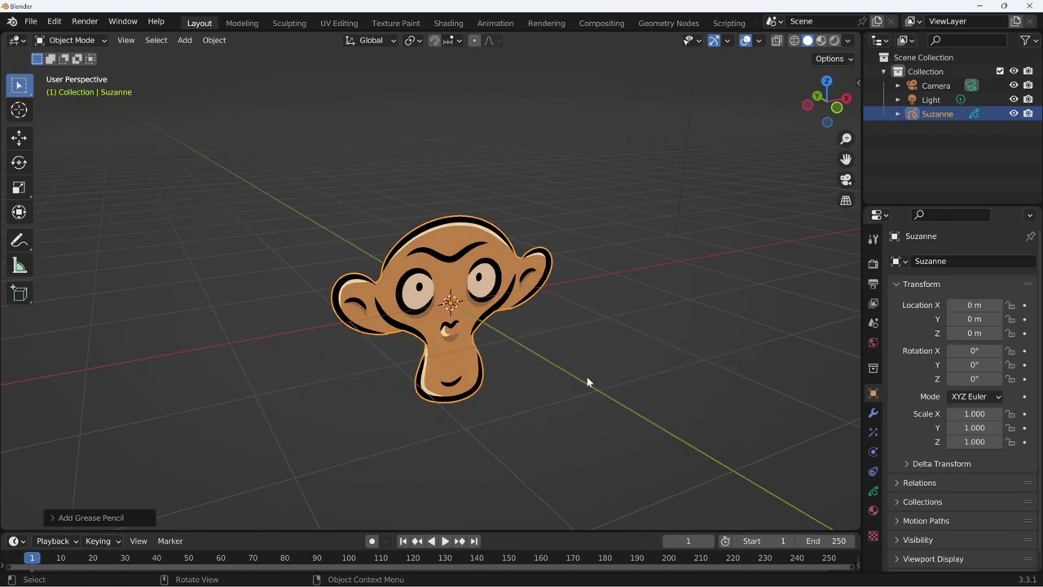
# Open Suzanne's grease pencil Object Data tab to list the Lines and Fills layers
pyautogui.moveTo(539, 416)
pyautogui.mouseDown(button='middle')
pyautogui.moveTo(528, 399)
pyautogui.moveTo(530, 411)
pyautogui.mouseUp(button='middle')
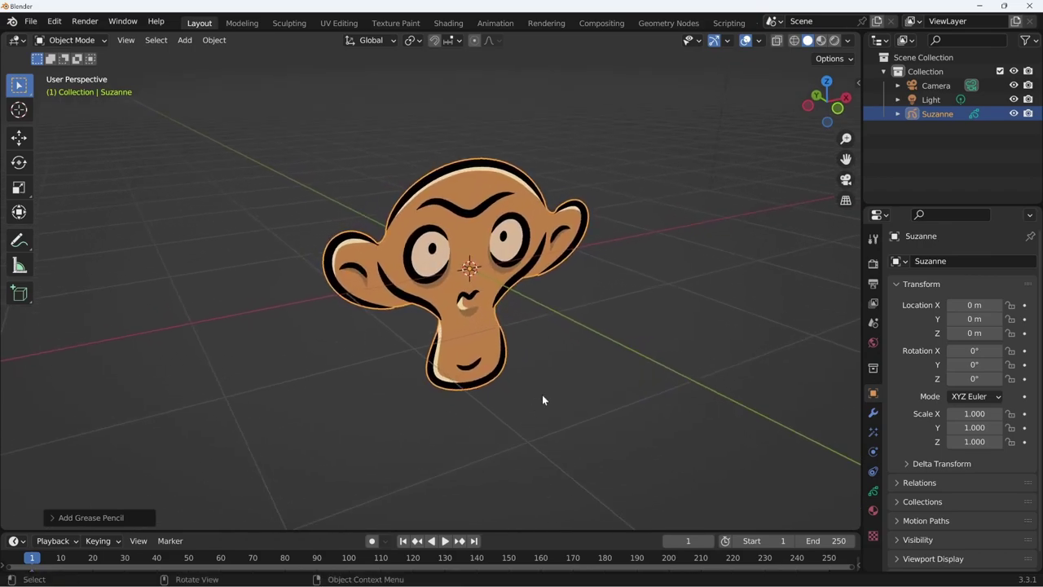
pyautogui.click(873, 491)
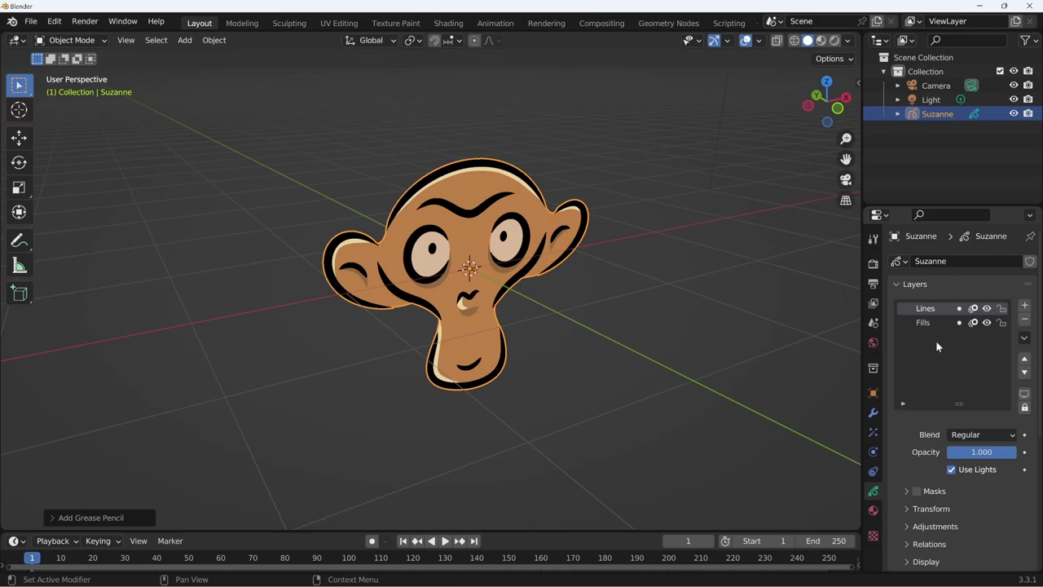
pyautogui.doubleClick(987, 308)
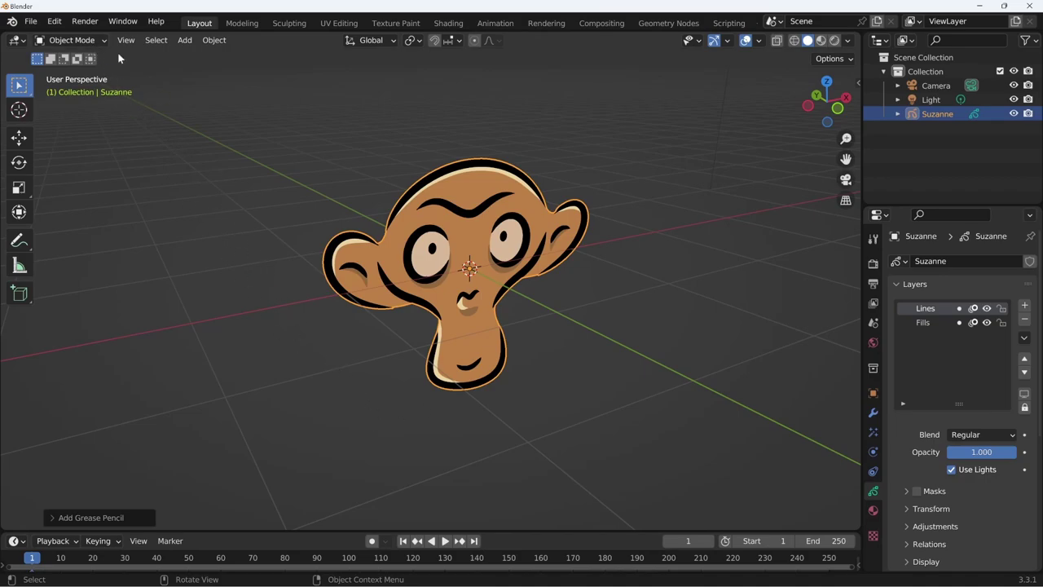
# Switch Suzanne's strokes into Edit Mode, back to Object Mode, then into Edit Mode again
pyautogui.press('Tab')
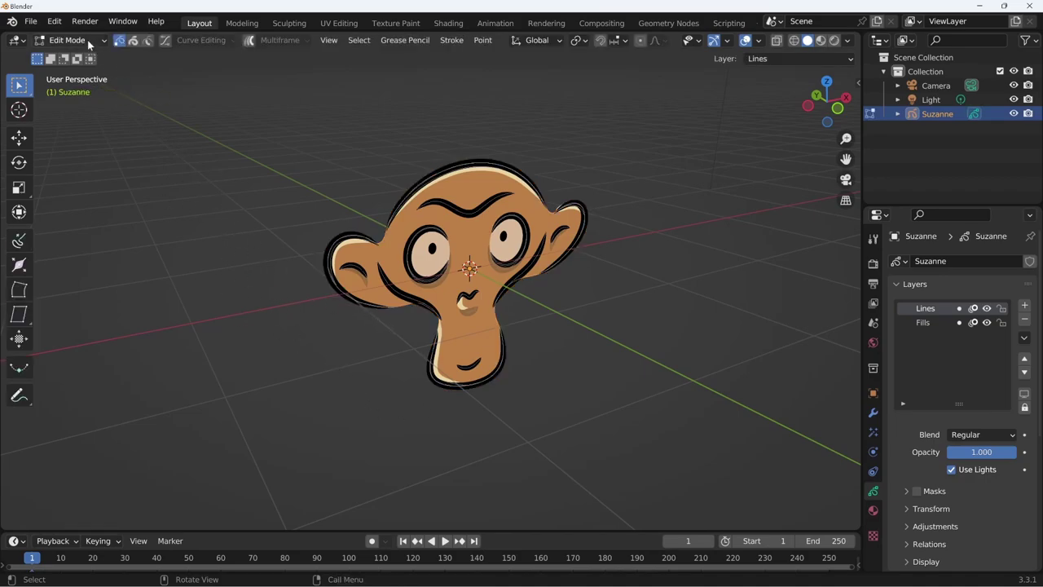
pyautogui.click(91, 41)
pyautogui.click(91, 43)
pyautogui.moveTo(379, 367); pyautogui.dragTo(530, 327, button='middle')
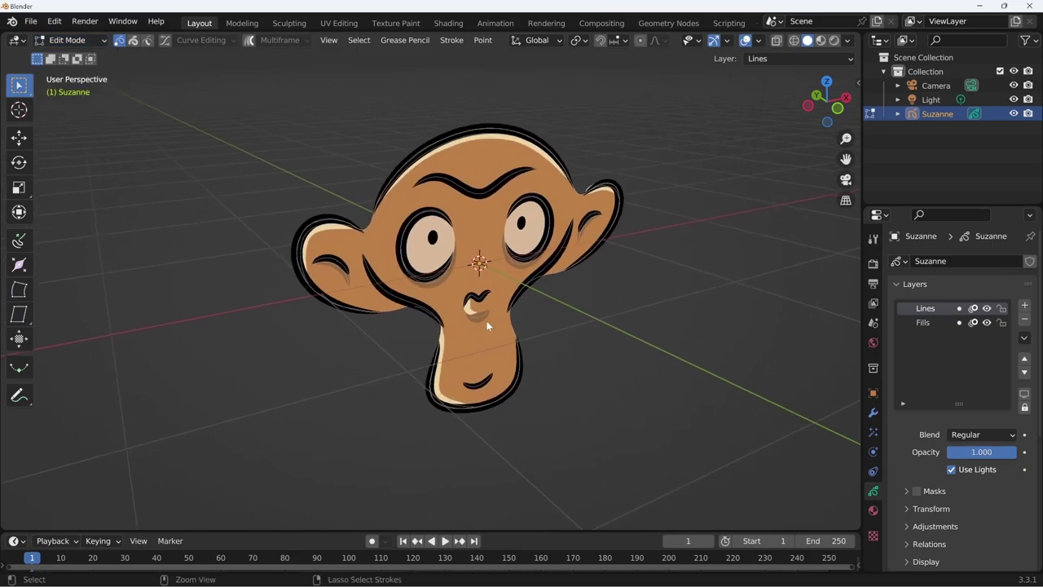
pyautogui.hotkey('ctrl', 'Tab')
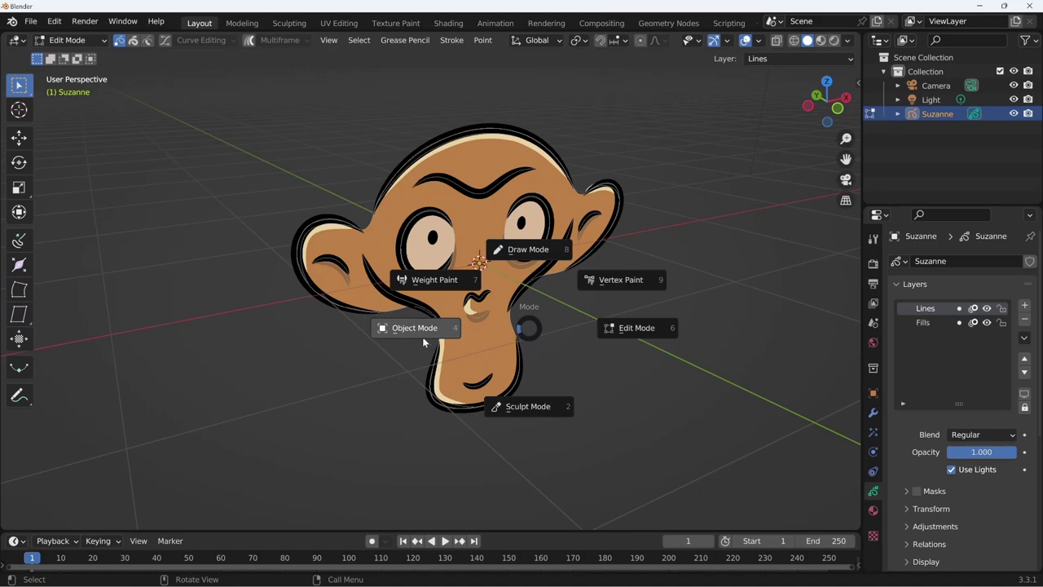
pyautogui.click(422, 335)
pyautogui.hotkey('ctrl', 'Tab')
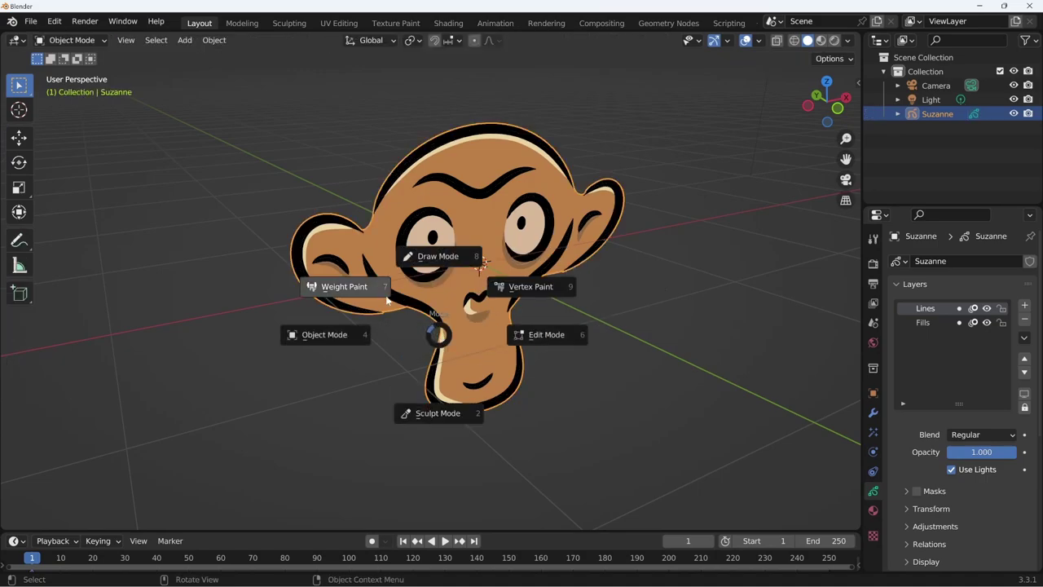
pyautogui.click(530, 350)
pyautogui.moveTo(532, 365)
pyautogui.mouseDown(button='middle')
pyautogui.moveTo(524, 384)
pyautogui.moveTo(481, 296)
pyautogui.mouseUp(button='middle')
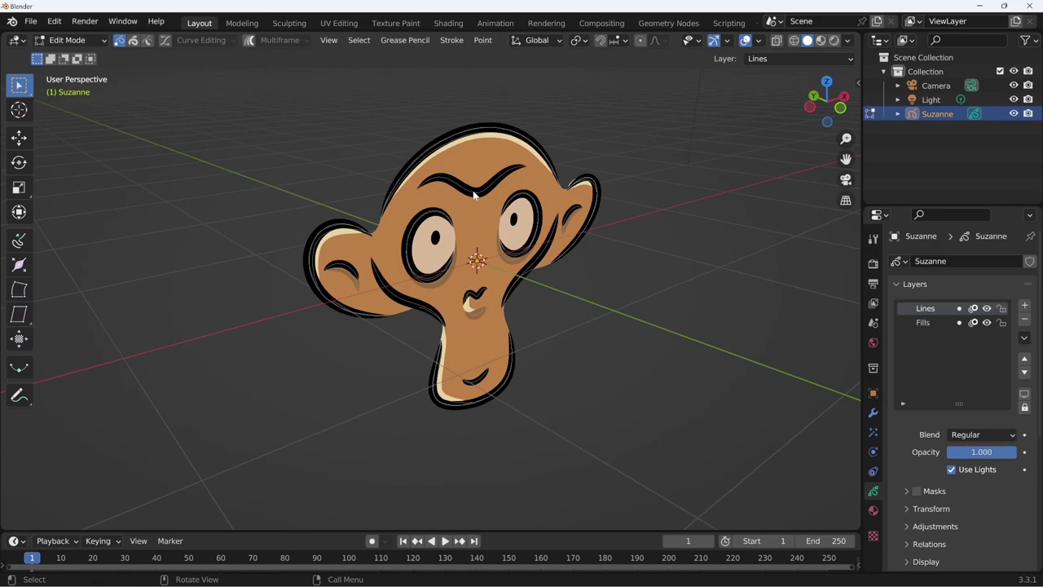
# Zoom in on Suzanne and select a single stroke point beside her left ear
pyautogui.scroll(5, 482, 229)
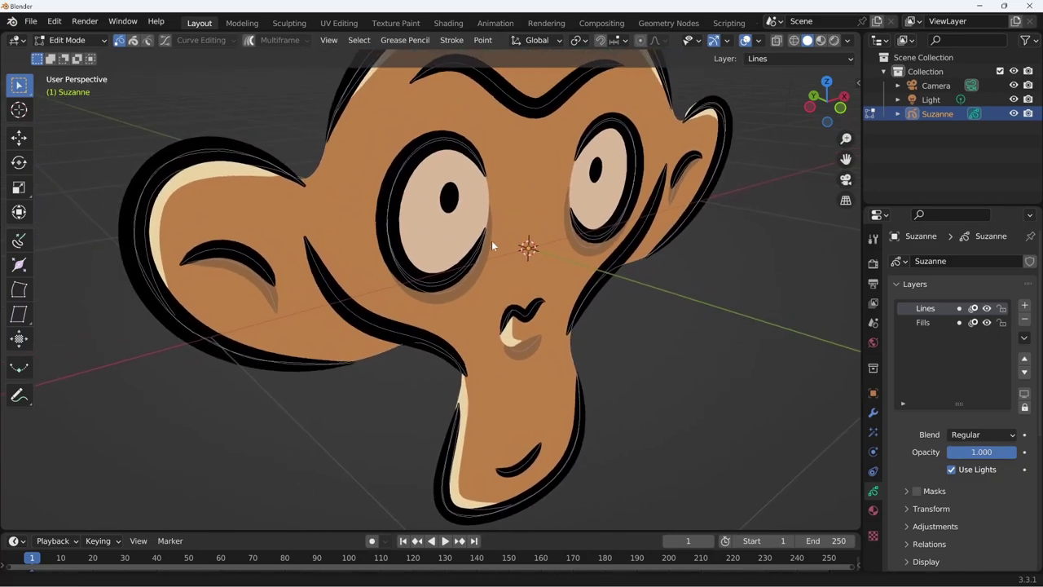
pyautogui.moveTo(309, 384); pyautogui.dragTo(299, 366, button='middle')
pyautogui.click(296, 211)
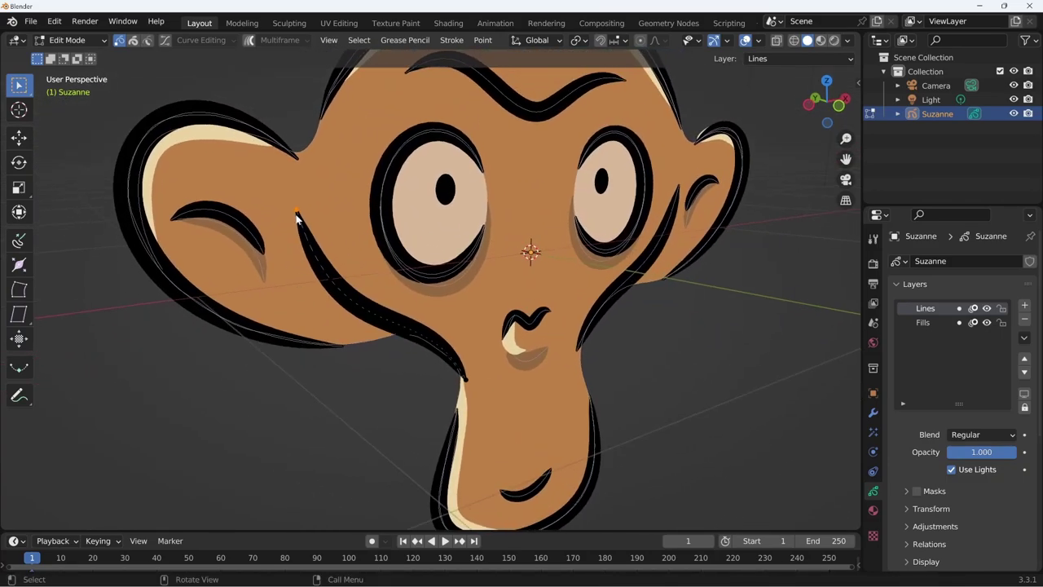
pyautogui.moveTo(304, 232)
pyautogui.mouseDown(button='middle')
pyautogui.moveTo(333, 367)
pyautogui.moveTo(331, 351)
pyautogui.mouseUp(button='middle')
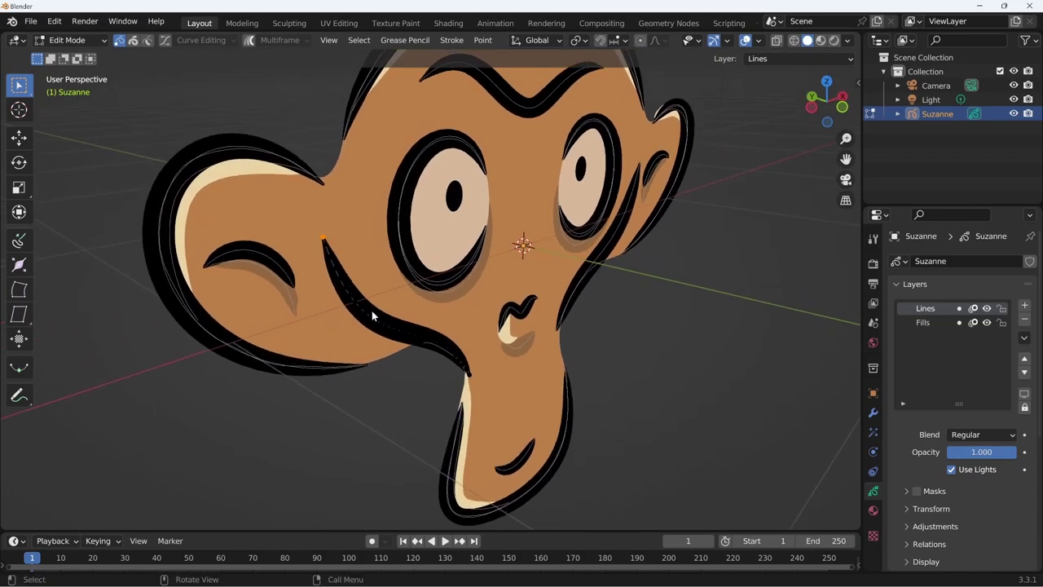
pyautogui.scroll(1, 371, 314)
pyautogui.scroll(1, 368, 307)
pyautogui.scroll(2, 337, 315)
pyautogui.scroll(1, 391, 259)
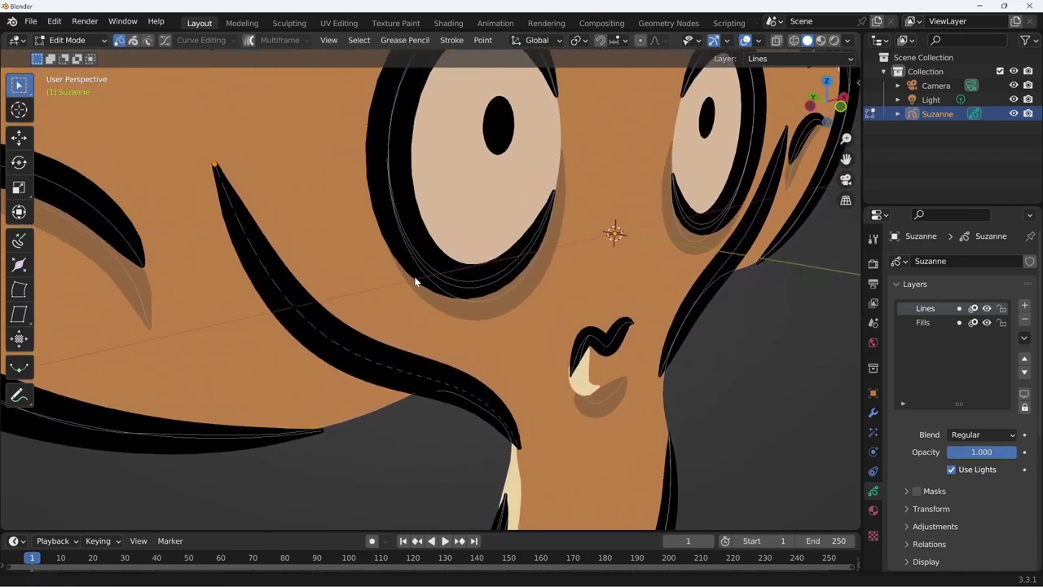
pyautogui.moveTo(415, 281); pyautogui.dragTo(421, 327, button='middle')
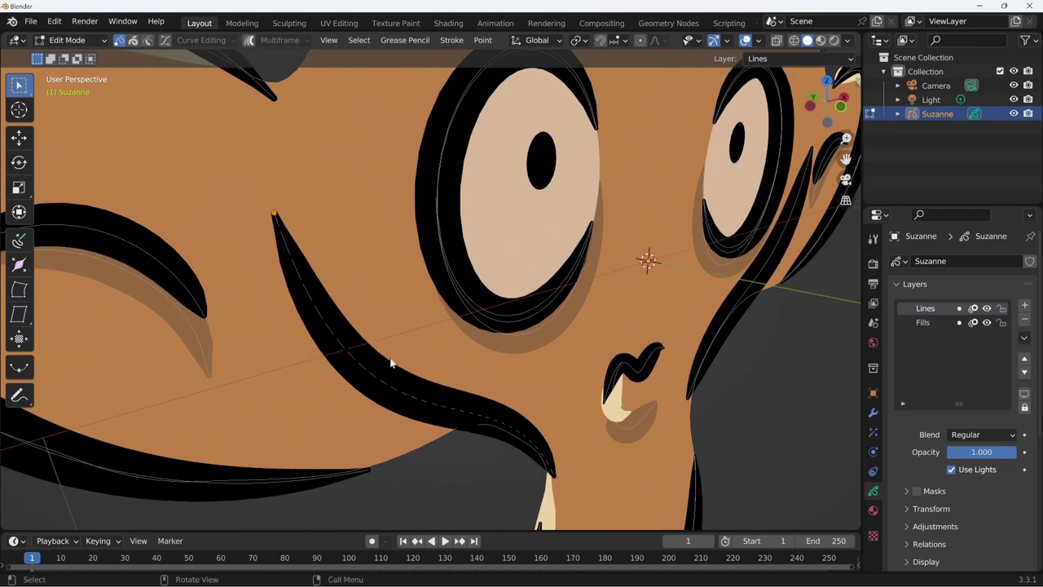
pyautogui.scroll(-2, 571, 286)
pyautogui.scroll(-3, 572, 286)
pyautogui.moveTo(534, 277)
pyautogui.mouseDown(button='middle')
pyautogui.moveTo(467, 360)
pyautogui.moveTo(439, 332)
pyautogui.mouseUp(button='middle')
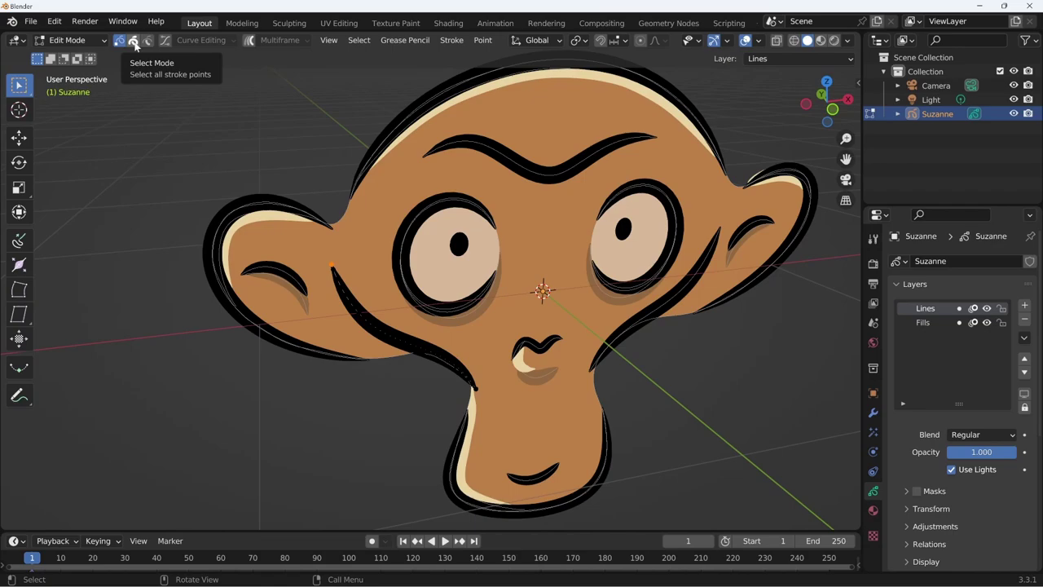
# Switch to whole-stroke selection and shift the selected ear strokes along the Y axis
pyautogui.click(135, 46)
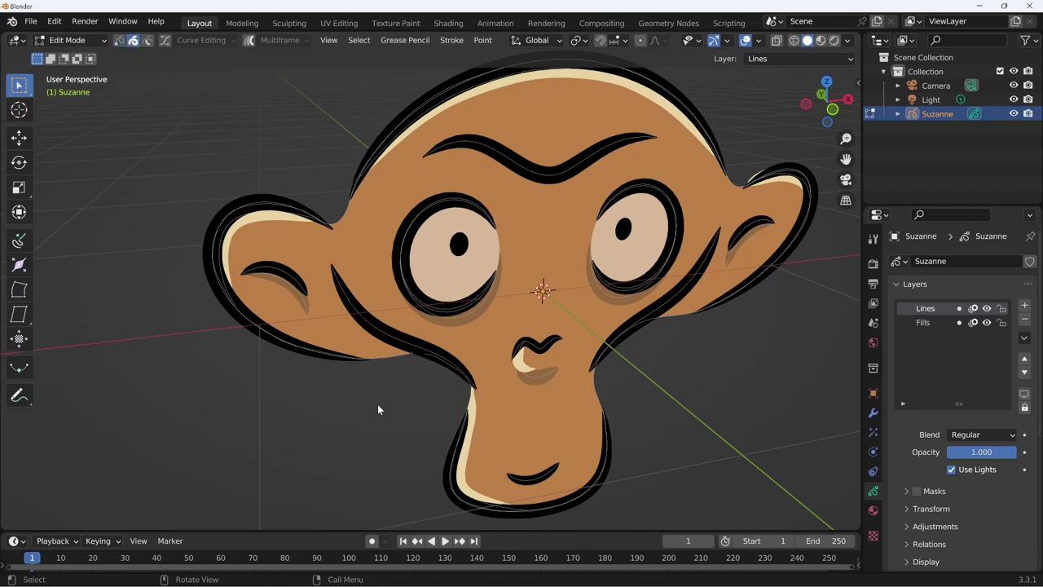
pyautogui.scroll(2, 358, 423)
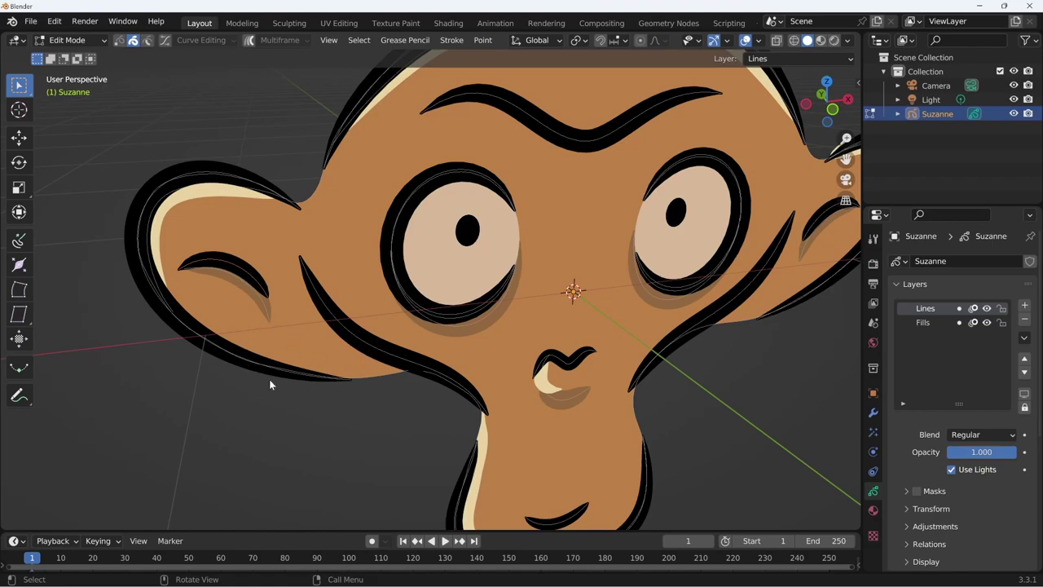
pyautogui.moveTo(262, 374)
pyautogui.mouseDown(button='middle')
pyautogui.moveTo(295, 397)
pyautogui.moveTo(324, 385)
pyautogui.mouseUp(button='middle')
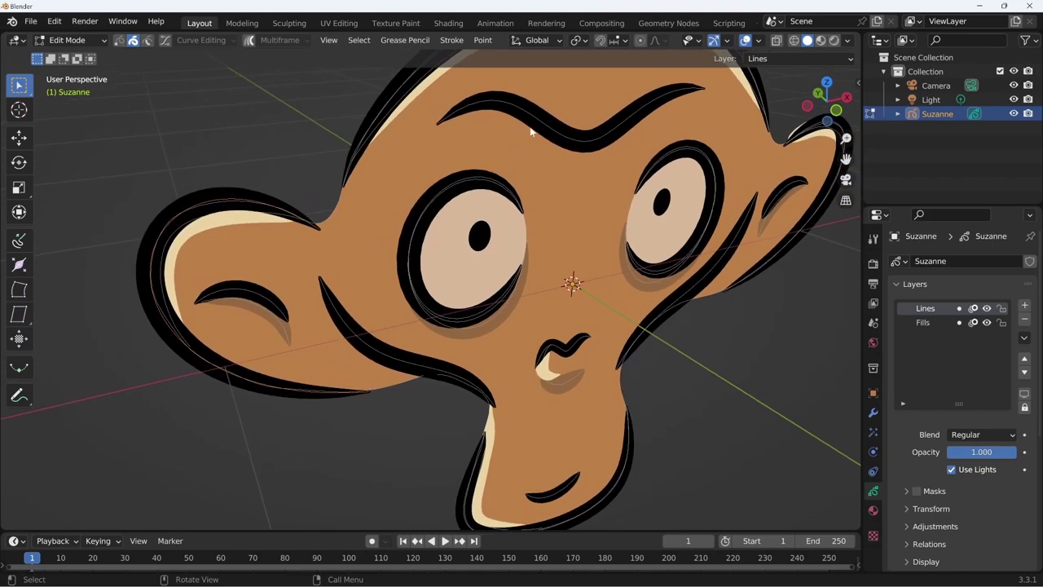
pyautogui.moveTo(542, 171)
pyautogui.mouseDown(button='middle')
pyautogui.moveTo(599, 197)
pyautogui.moveTo(563, 244)
pyautogui.moveTo(515, 280)
pyautogui.moveTo(529, 280)
pyautogui.mouseUp(button='middle')
pyautogui.press('g')
pyautogui.press('y')
pyautogui.click(682, 345)
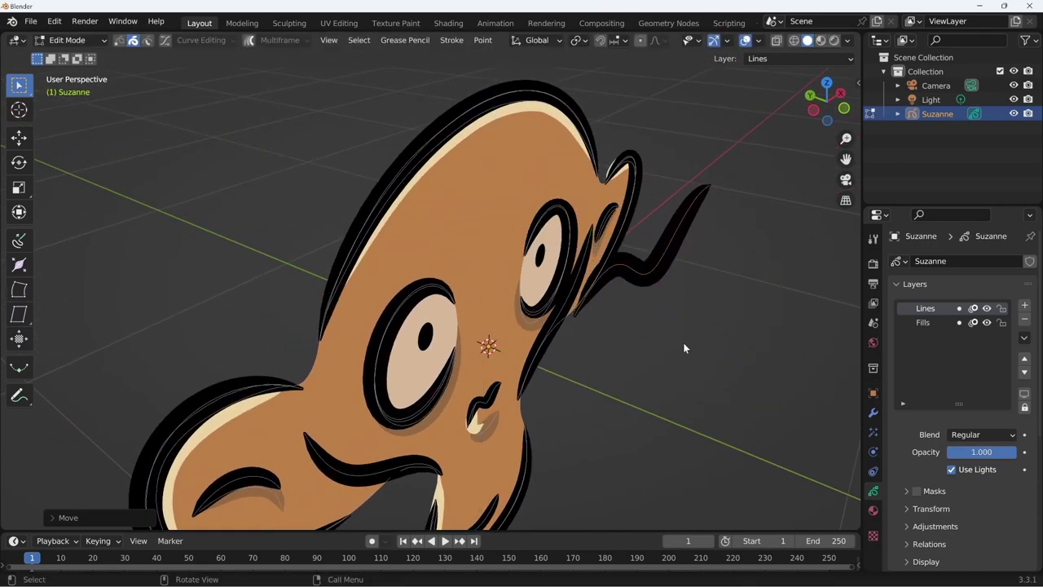
# Move the selected ear points inward along the X axis
pyautogui.moveTo(683, 345); pyautogui.dragTo(656, 332, button='middle')
pyautogui.scroll(-2, 628, 253)
pyautogui.moveTo(628, 253); pyautogui.dragTo(640, 254, button='middle')
pyautogui.scroll(-1, 641, 254)
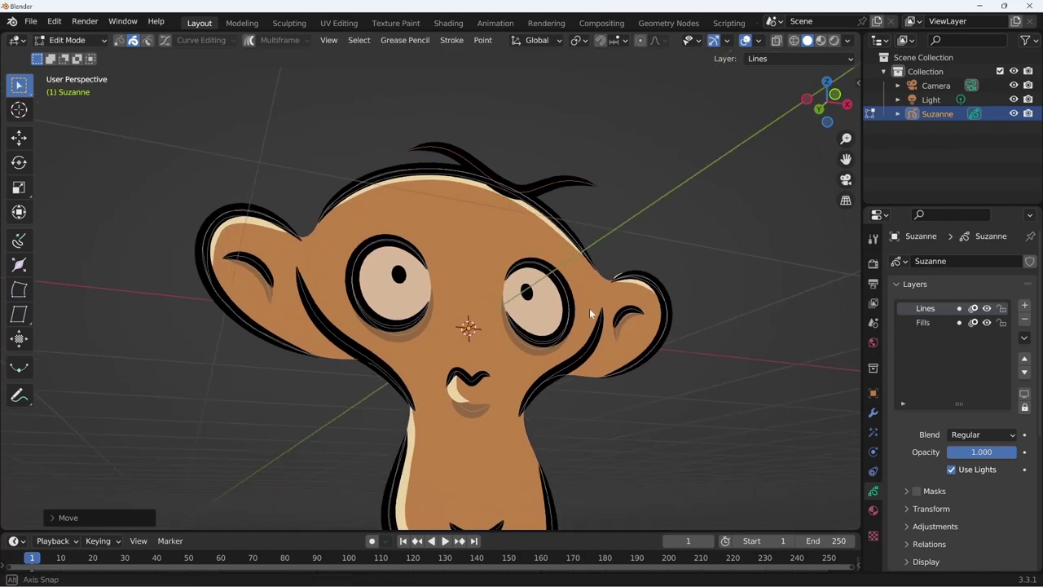
pyautogui.moveTo(589, 308)
pyautogui.mouseDown(button='middle')
pyautogui.moveTo(564, 278)
pyautogui.moveTo(650, 355)
pyautogui.moveTo(574, 383)
pyautogui.mouseUp(button='middle')
pyautogui.press('g')
pyautogui.press('x')
pyautogui.click(664, 338)
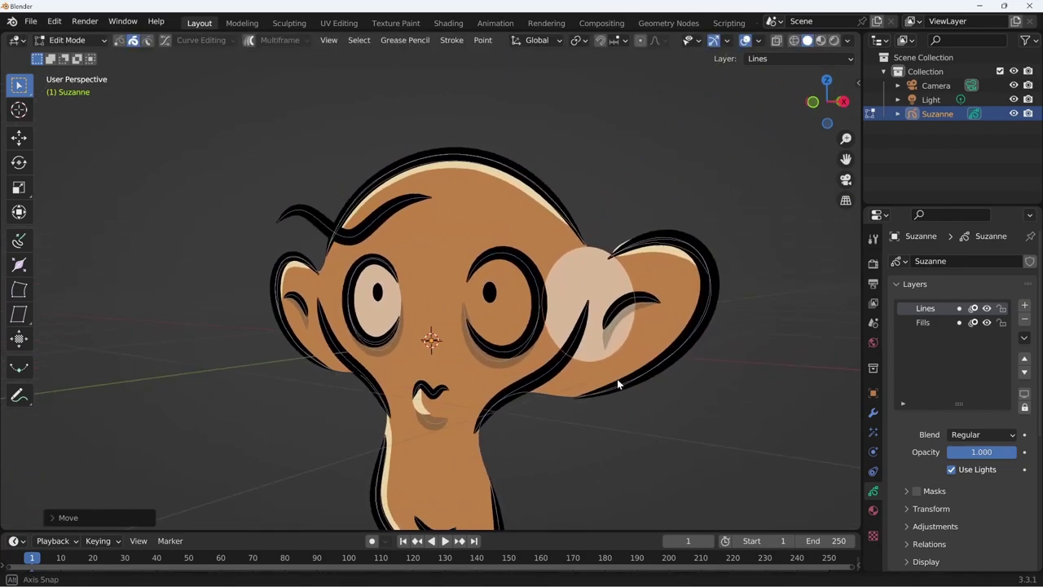
# Shift the next selected strokes in depth along the Y axis
pyautogui.press('g')
pyautogui.press('y')
pyautogui.click(573, 383)
pyautogui.moveTo(573, 384)
pyautogui.mouseDown(button='middle')
pyautogui.moveTo(612, 322)
pyautogui.moveTo(577, 295)
pyautogui.moveTo(595, 391)
pyautogui.moveTo(540, 366)
pyautogui.moveTo(525, 344)
pyautogui.mouseUp(button='middle')
pyautogui.scroll(3, 390, 301)
pyautogui.moveTo(417, 335)
pyautogui.mouseDown(button='middle')
pyautogui.moveTo(492, 328)
pyautogui.moveTo(496, 233)
pyautogui.moveTo(522, 303)
pyautogui.moveTo(575, 341)
pyautogui.moveTo(514, 292)
pyautogui.moveTo(466, 310)
pyautogui.moveTo(559, 349)
pyautogui.moveTo(573, 319)
pyautogui.moveTo(481, 289)
pyautogui.moveTo(533, 359)
pyautogui.moveTo(525, 391)
pyautogui.mouseUp(button='middle')
# Push two more face strokes to new depths along the Y axis
pyautogui.press('g')
pyautogui.press('y')
pyautogui.click(612, 372)
pyautogui.press('g')
pyautogui.press('y')
pyautogui.click(562, 352)
pyautogui.click(987, 308)
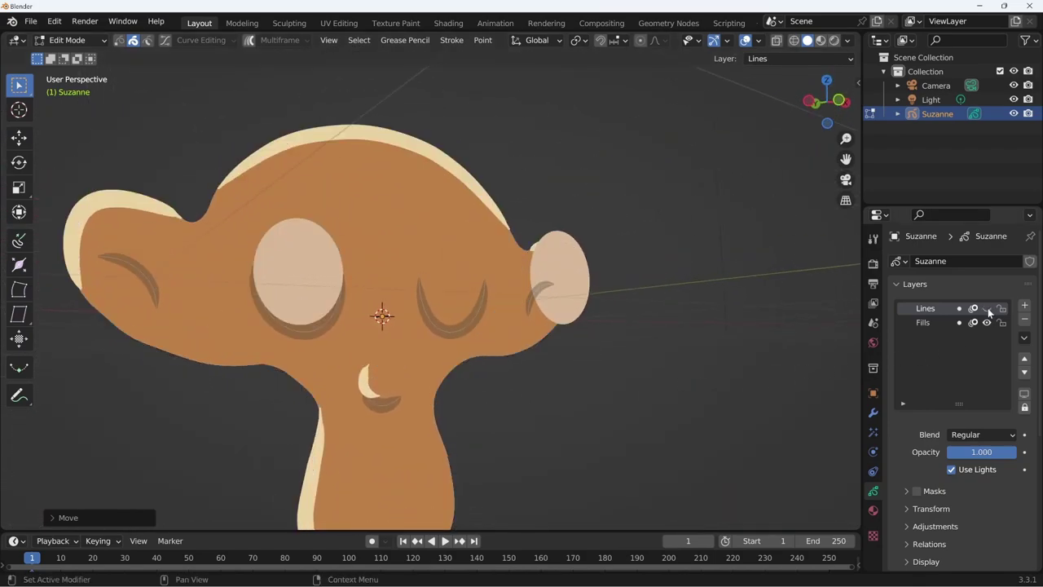
pyautogui.click(987, 308)
pyautogui.click(987, 323)
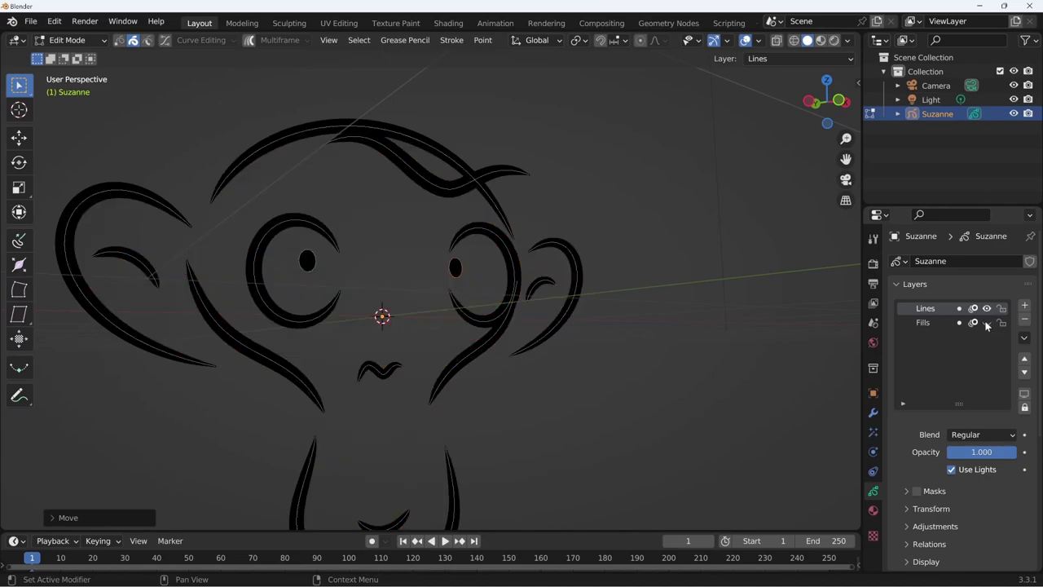
pyautogui.click(987, 323)
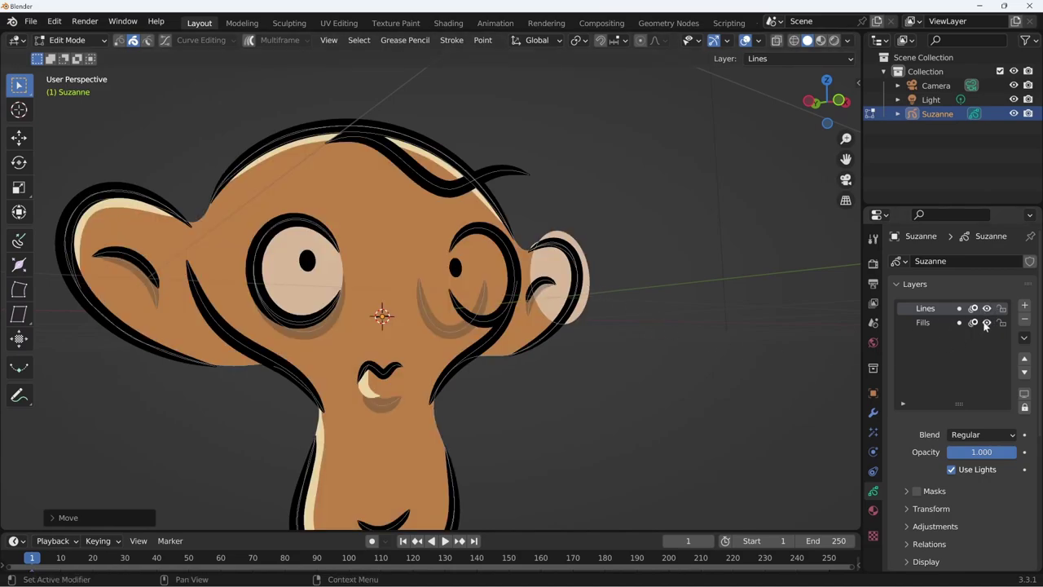
pyautogui.click(986, 324)
pyautogui.click(987, 324)
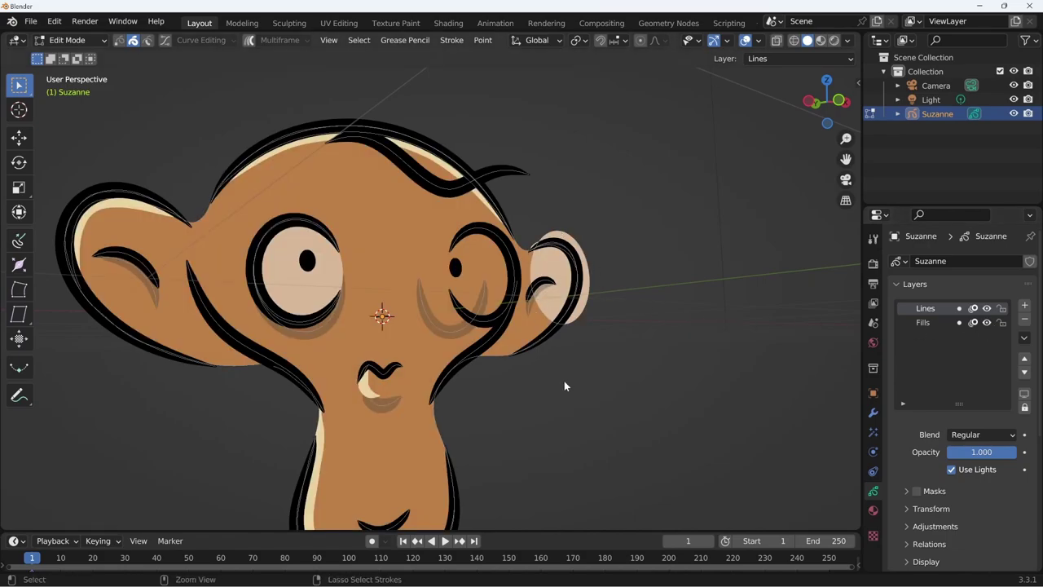
pyautogui.moveTo(564, 385); pyautogui.dragTo(617, 351, button='middle')
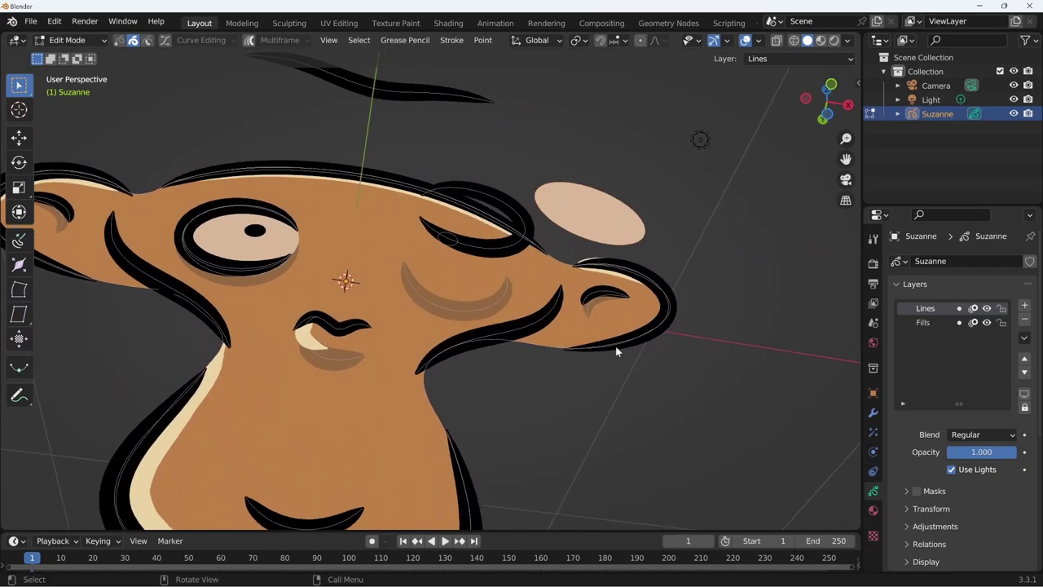
pyautogui.click(986, 325)
pyautogui.click(987, 324)
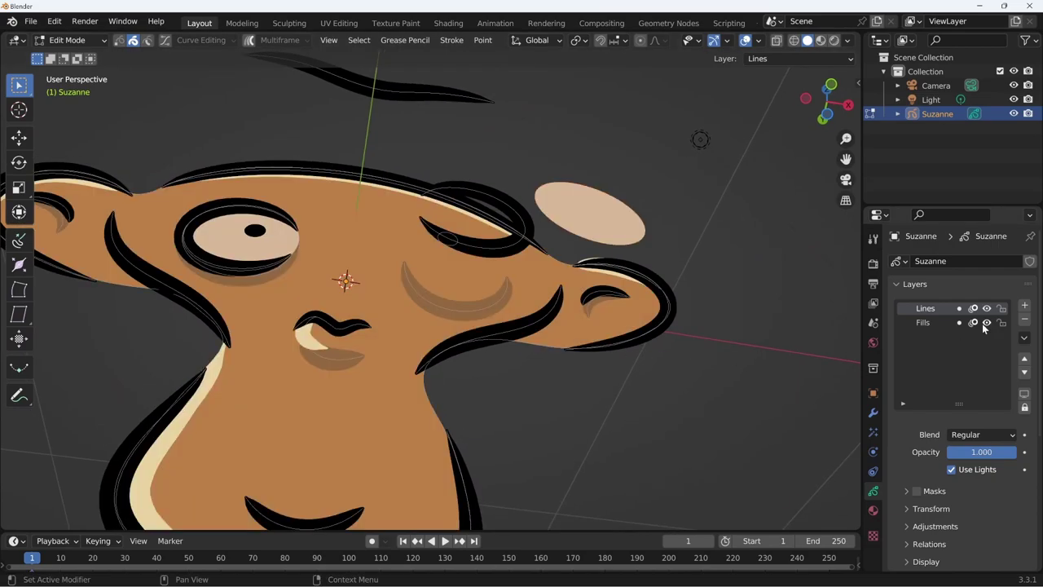
pyautogui.click(987, 309)
pyautogui.click(987, 308)
pyautogui.keyDown('shift'); pyautogui.moveTo(443, 91); pyautogui.dragTo(481, 176, button='middle'); pyautogui.keyUp('shift')
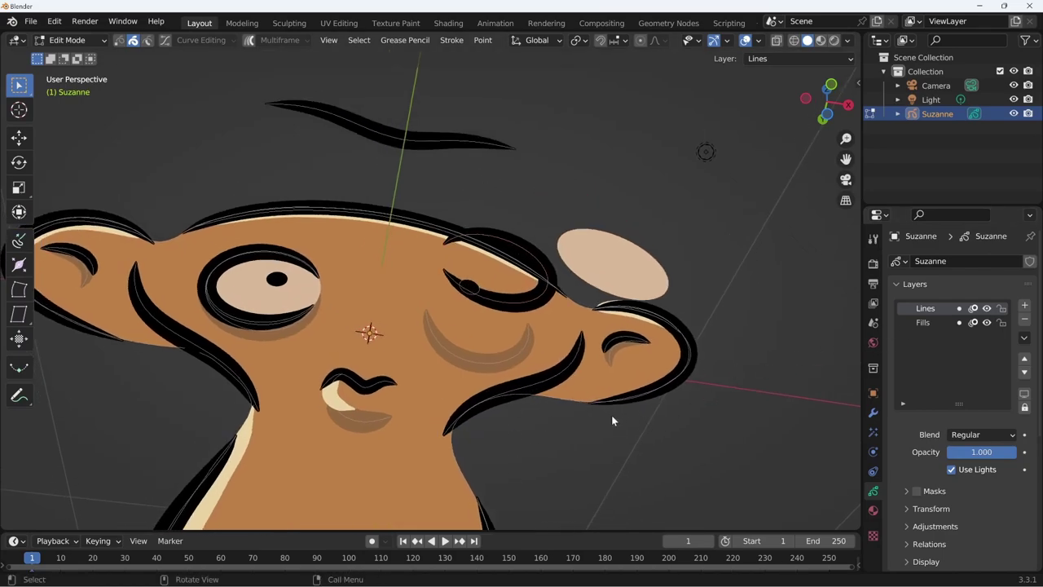
pyautogui.moveTo(610, 416); pyautogui.dragTo(638, 413, button='middle')
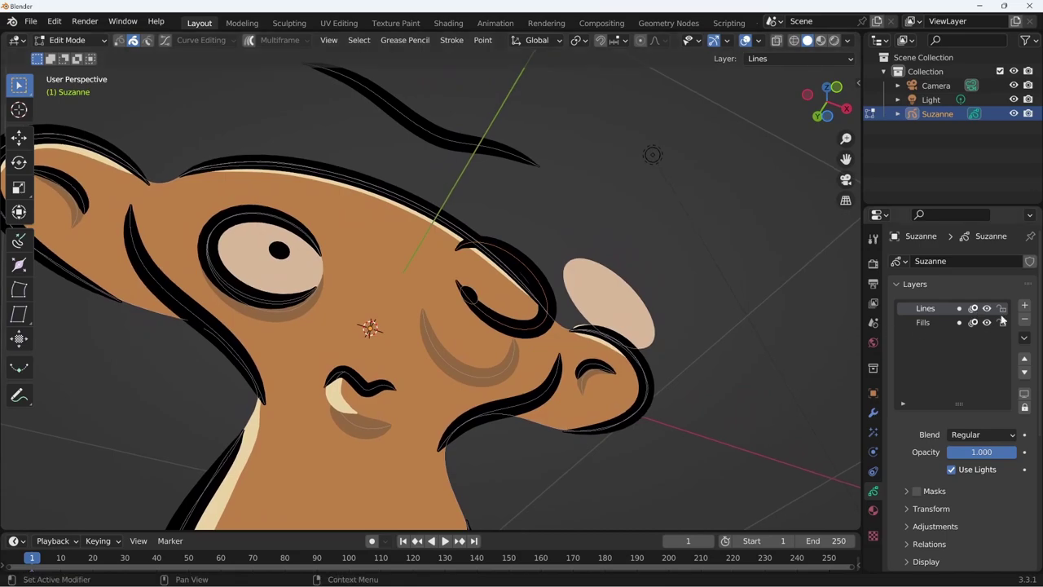
# Move the right ear's fill ellipse to a new position behind the ear outline
pyautogui.moveTo(692, 382)
pyautogui.mouseDown(button='middle')
pyautogui.moveTo(663, 391)
pyautogui.moveTo(688, 417)
pyautogui.mouseUp(button='middle')
pyautogui.press('g')
pyautogui.press('y')
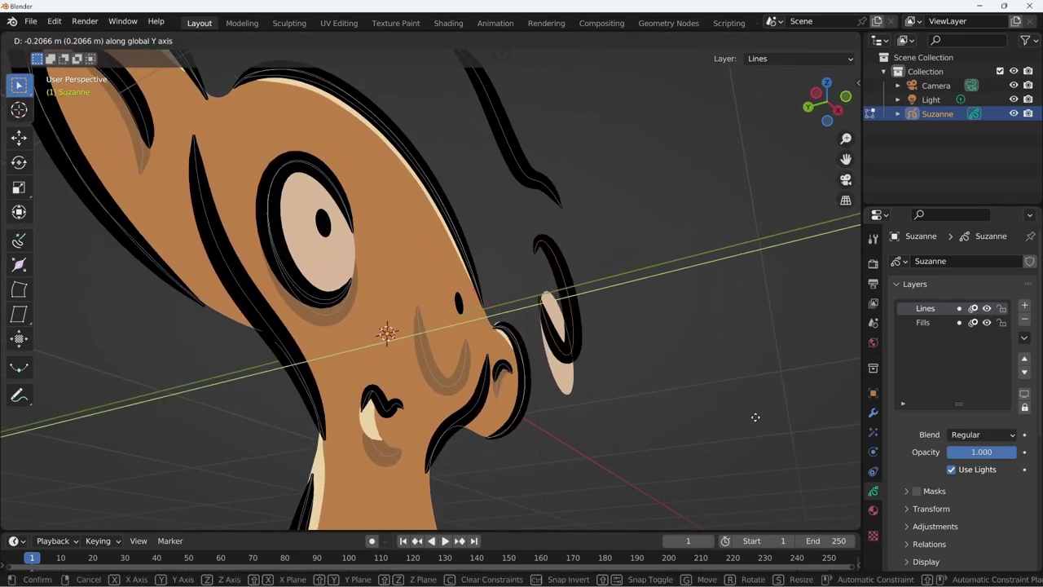
pyautogui.press('Escape')
pyautogui.press('g')
pyautogui.click(580, 404)
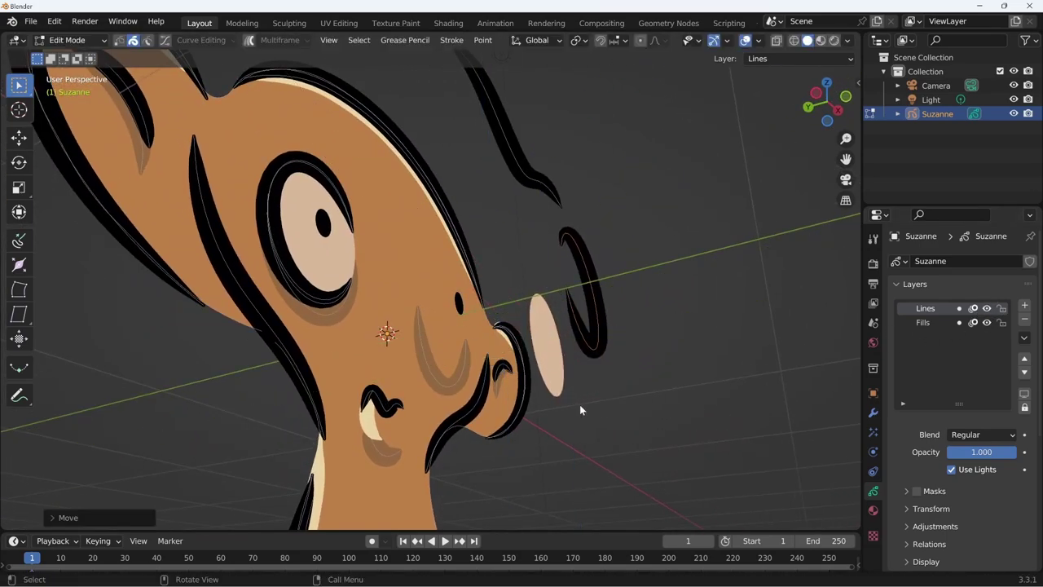
pyautogui.moveTo(580, 404)
pyautogui.mouseDown(button='middle')
pyautogui.moveTo(510, 450)
pyautogui.moveTo(664, 379)
pyautogui.mouseUp(button='middle')
# Scale up and rotate the ear fill ellipse, then return Suzanne to Object Mode
pyautogui.press('s')
pyautogui.click(747, 435)
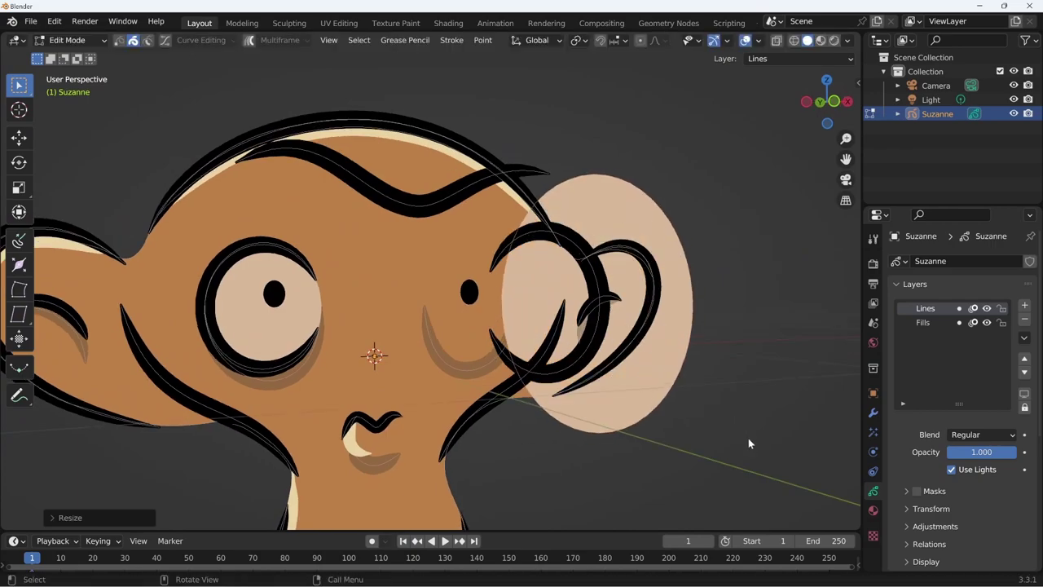
pyautogui.moveTo(748, 437); pyautogui.dragTo(709, 427, button='middle')
pyautogui.press('r')
pyautogui.click(728, 361)
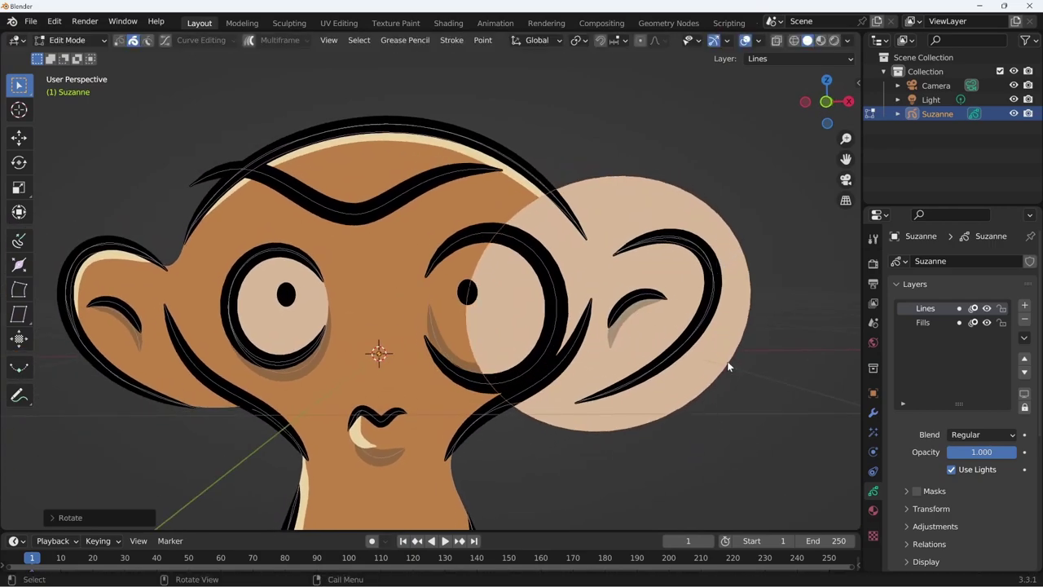
pyautogui.scroll(-4, 435, 466)
pyautogui.moveTo(543, 364)
pyautogui.mouseDown(button='middle')
pyautogui.moveTo(543, 414)
pyautogui.moveTo(559, 421)
pyautogui.moveTo(521, 455)
pyautogui.moveTo(359, 419)
pyautogui.moveTo(625, 424)
pyautogui.moveTo(586, 455)
pyautogui.moveTo(648, 372)
pyautogui.moveTo(557, 422)
pyautogui.moveTo(521, 498)
pyautogui.moveTo(575, 432)
pyautogui.moveTo(676, 384)
pyautogui.moveTo(566, 396)
pyautogui.moveTo(573, 373)
pyautogui.mouseUp(button='middle')
pyautogui.press('Tab')
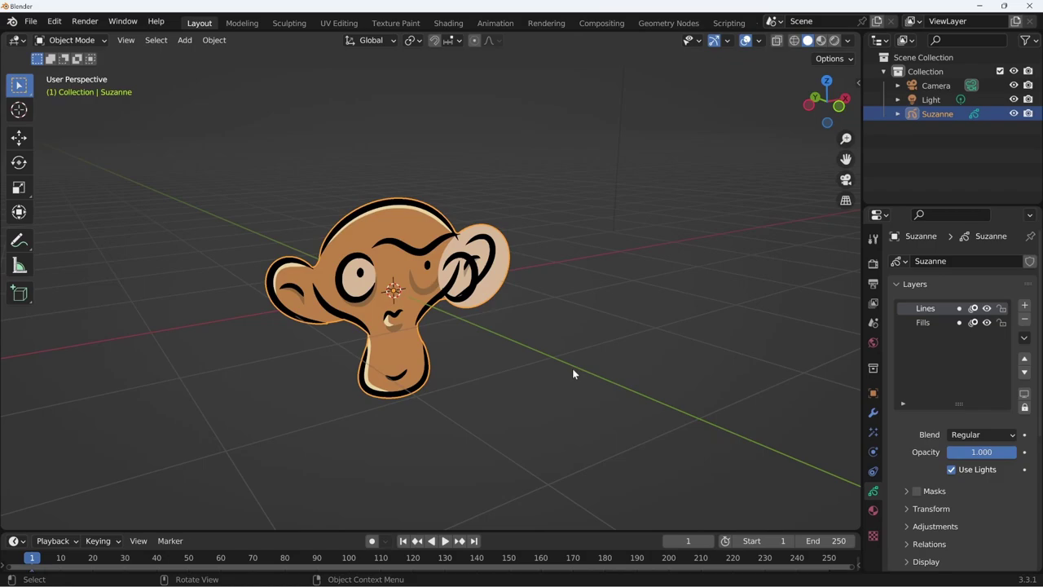
pyautogui.press('Tab')
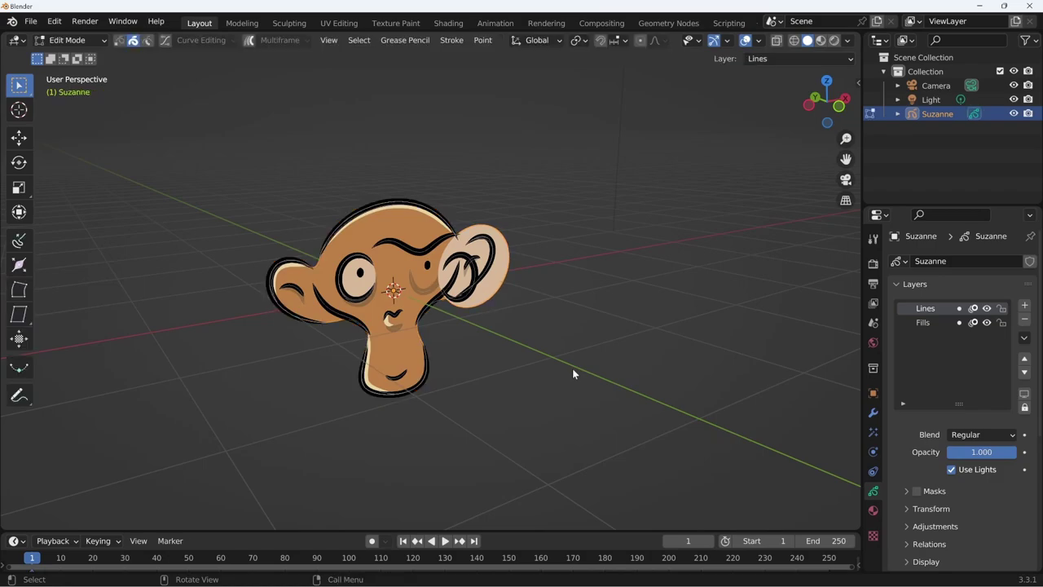
pyautogui.moveTo(572, 371)
pyautogui.mouseDown(button='middle')
pyautogui.moveTo(477, 371)
pyautogui.moveTo(416, 398)
pyautogui.moveTo(424, 381)
pyautogui.mouseUp(button='middle')
pyautogui.scroll(2, 424, 380)
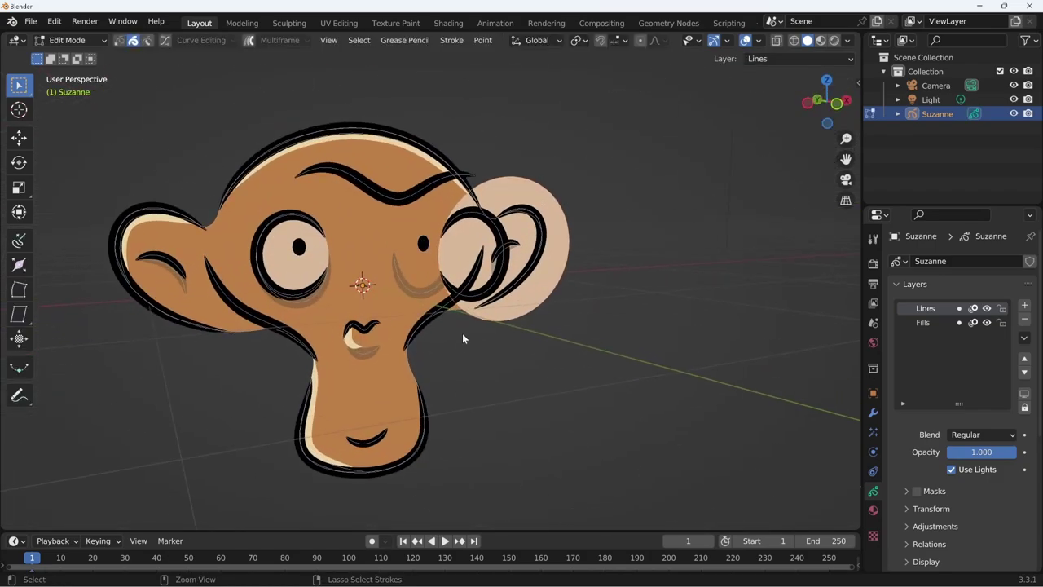
pyautogui.moveTo(462, 334); pyautogui.dragTo(509, 356, button='middle')
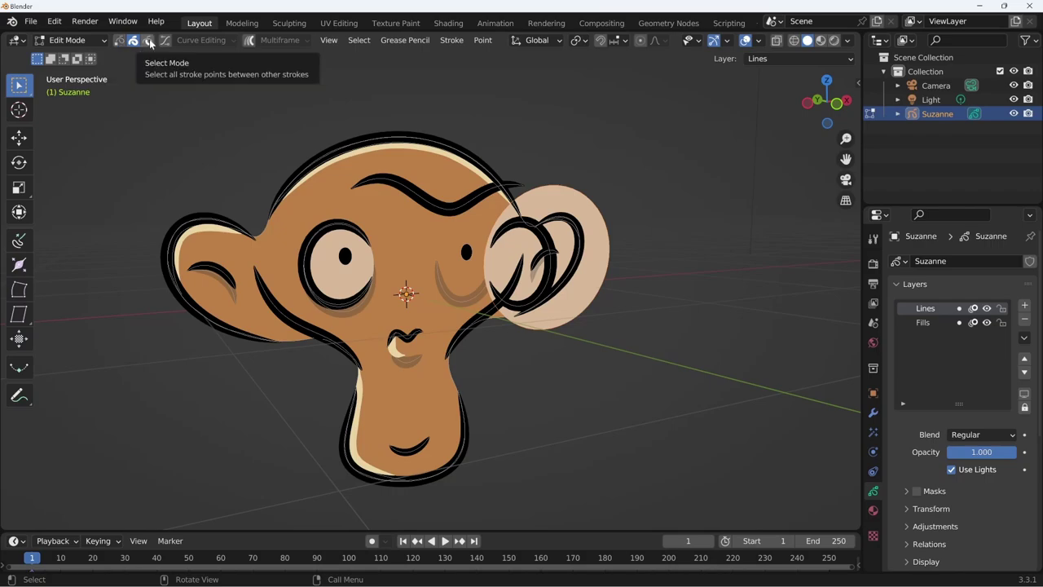
pyautogui.scroll(2, 305, 360)
pyautogui.scroll(2, 330, 333)
pyautogui.moveTo(330, 333)
pyautogui.mouseDown(button='middle')
pyautogui.moveTo(293, 399)
pyautogui.moveTo(321, 389)
pyautogui.mouseUp(button='middle')
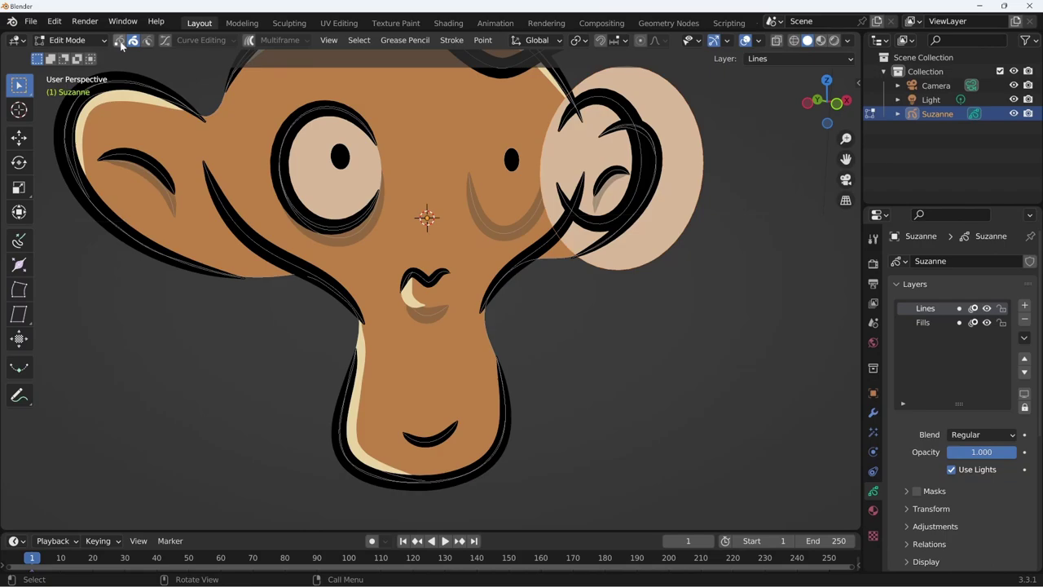
pyautogui.scroll(-3, 450, 315)
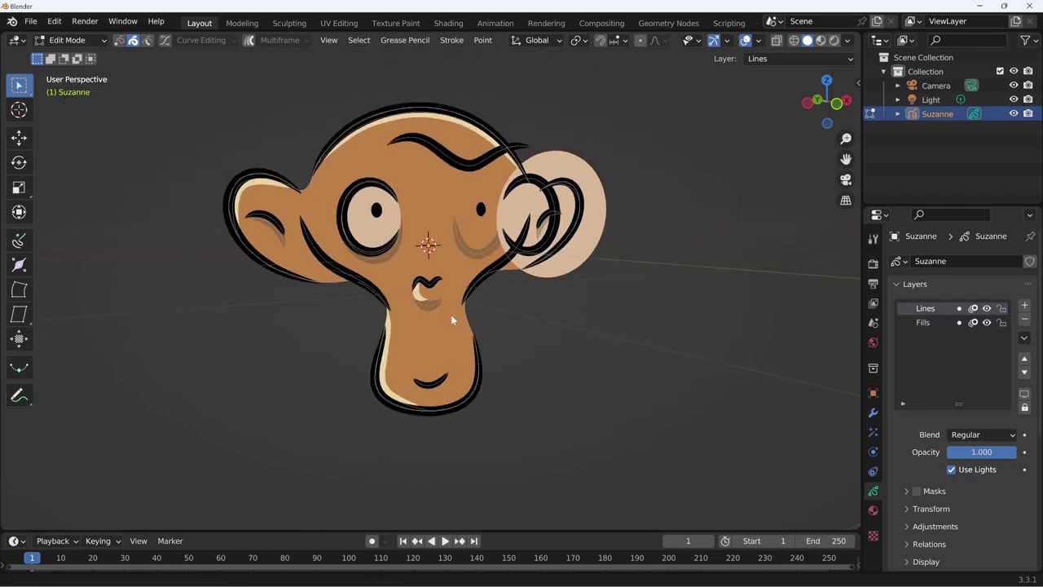
pyautogui.moveTo(451, 315); pyautogui.dragTo(437, 340, button='middle')
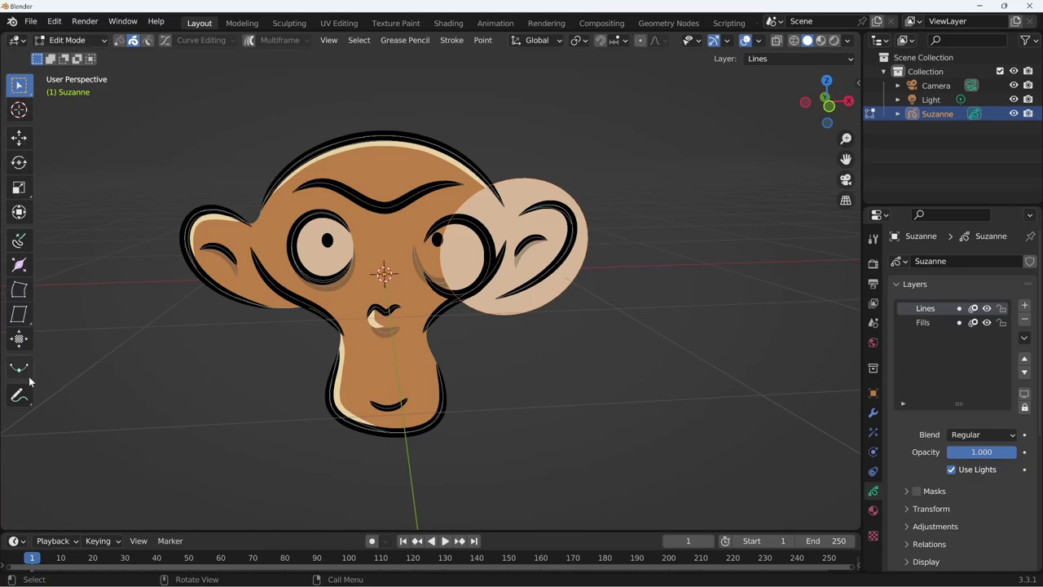
# Toggle Suzanne between Object and Edit Mode, ending in Object Mode with Object Properties shown
pyautogui.press('Tab')
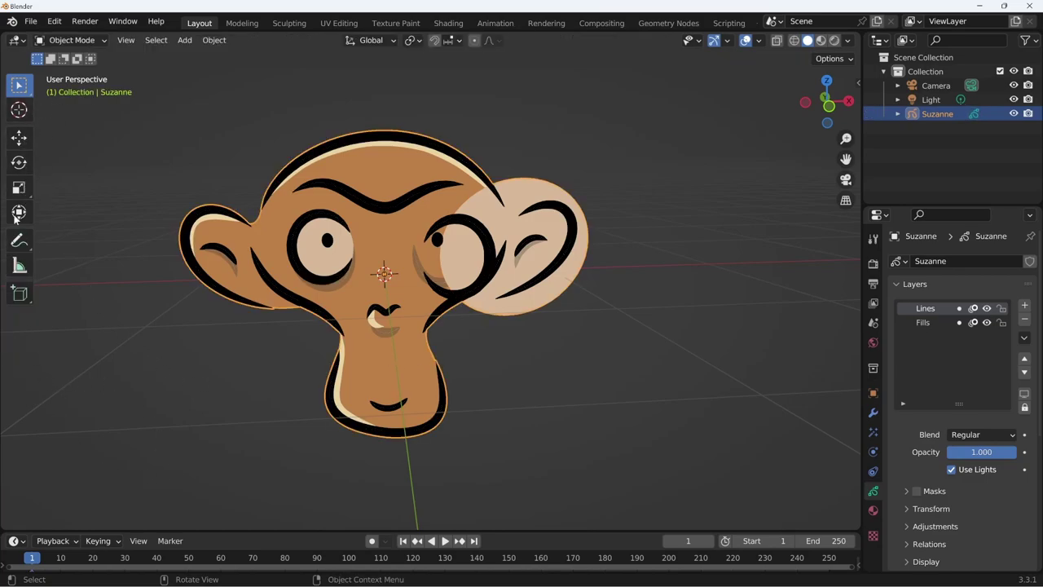
pyautogui.press('Tab')
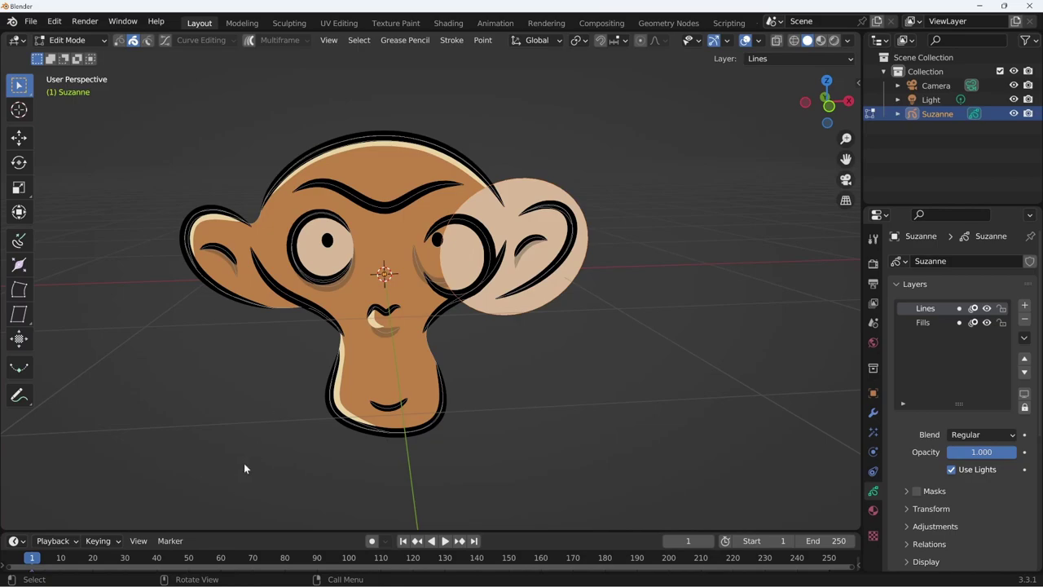
pyautogui.press('Tab')
pyautogui.click(873, 393)
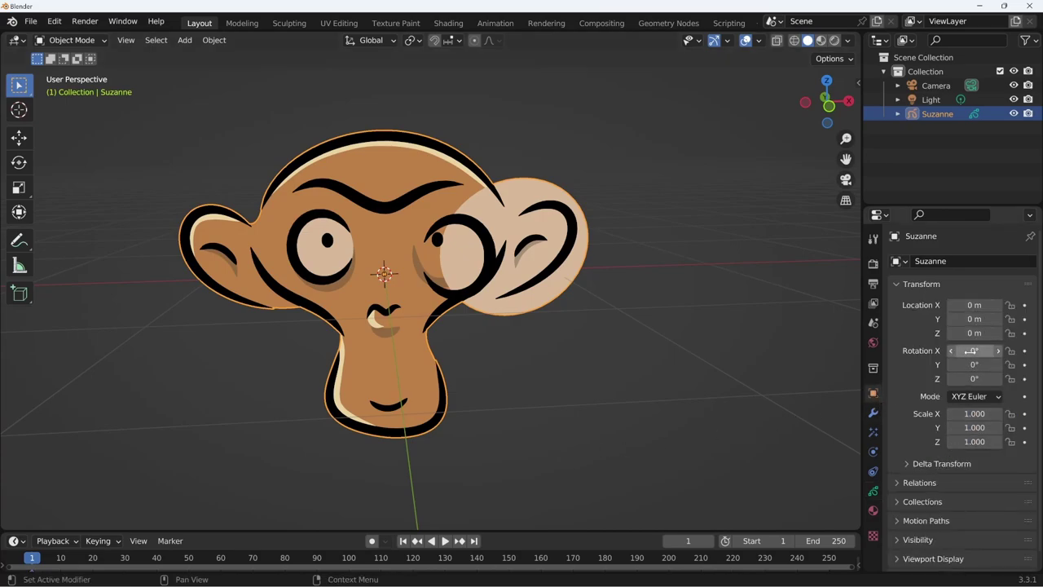
pyautogui.scroll(-1, 954, 345)
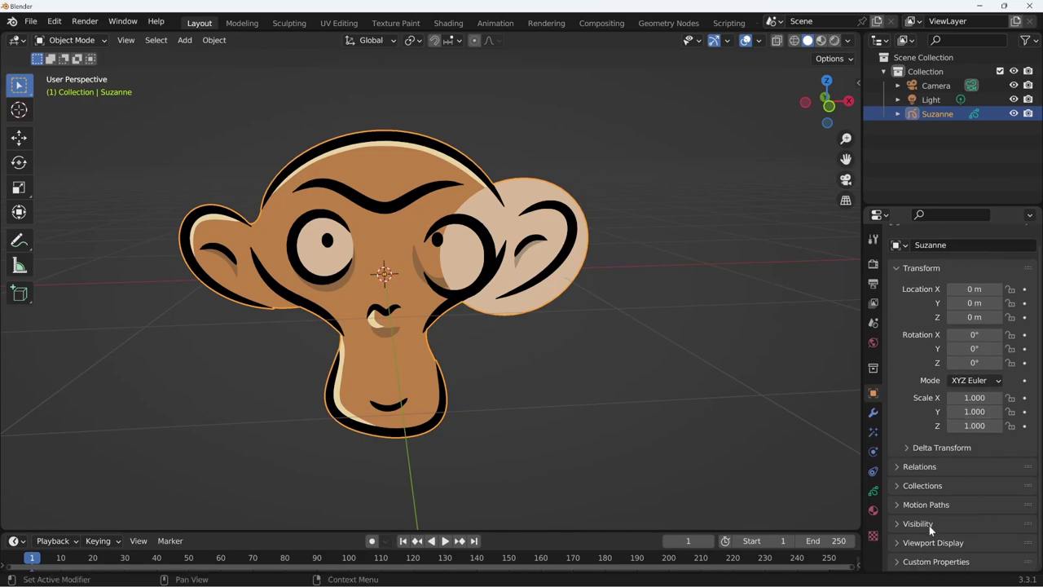
# Expand the Visibility panel to reveal the enabled Grease Pencil Use Lights option
pyautogui.click(921, 467)
pyautogui.moveTo(961, 515); pyautogui.dragTo(953, 361, button='middle')
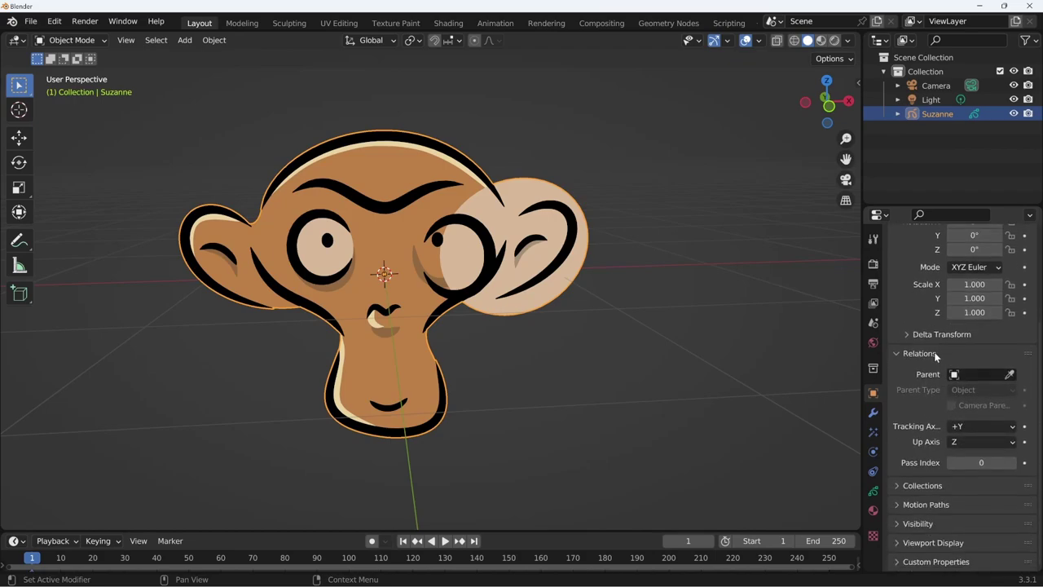
pyautogui.click(936, 355)
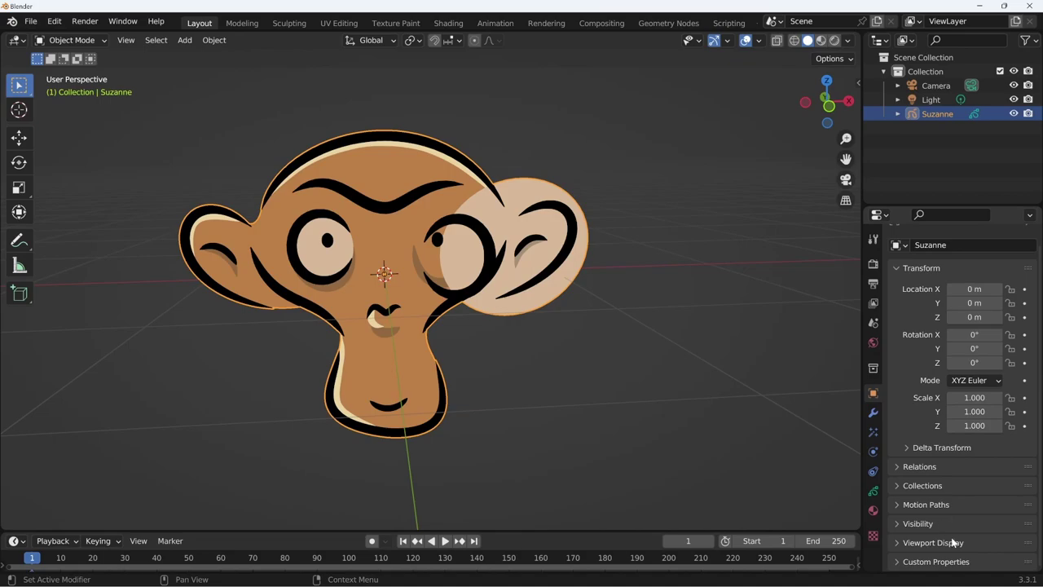
pyautogui.click(933, 487)
pyautogui.click(978, 489)
pyautogui.click(965, 522)
pyautogui.scroll(-3, 974, 407)
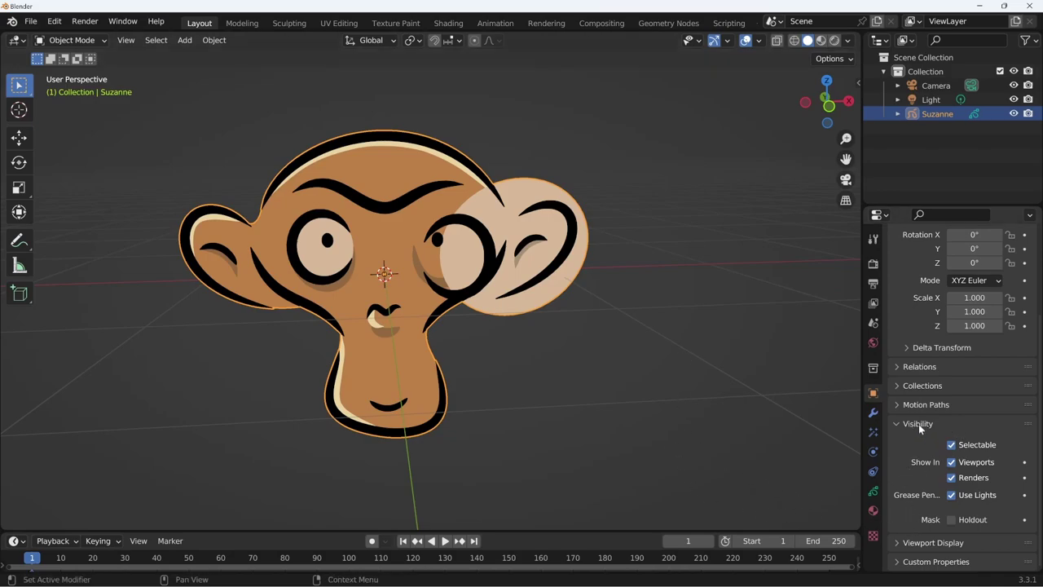
pyautogui.moveTo(502, 452); pyautogui.dragTo(509, 441, button='middle')
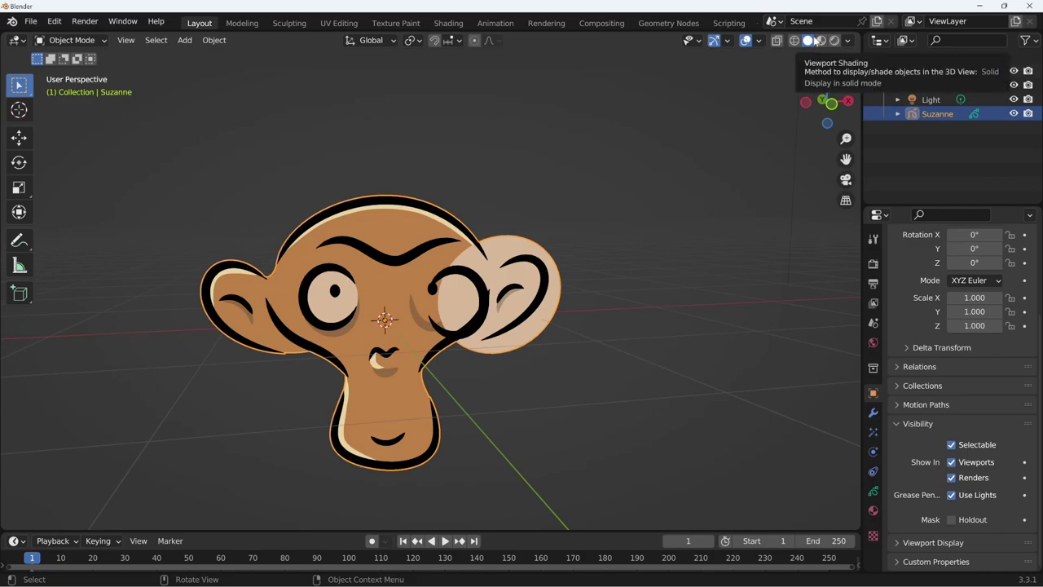
# Preview Suzanne in Material Preview and Rendered shading, then switch to Solid
pyautogui.click(823, 45)
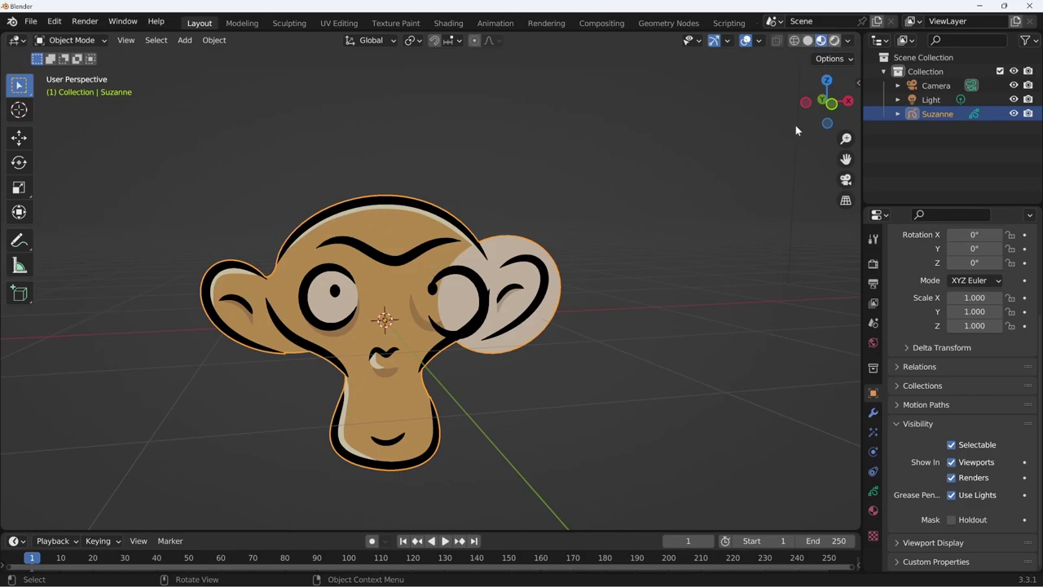
pyautogui.press('z')
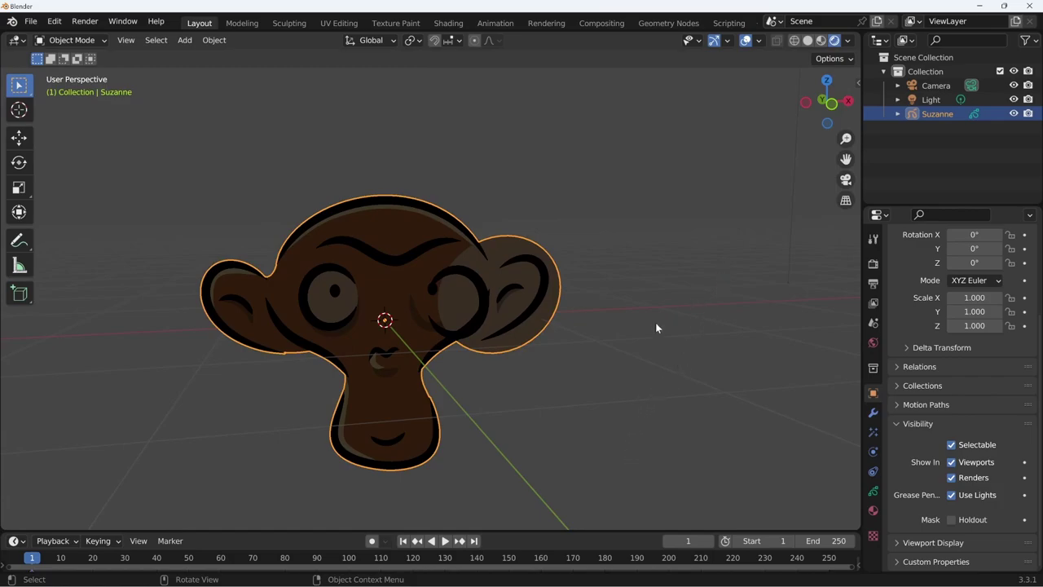
pyautogui.moveTo(657, 326)
pyautogui.mouseDown(button='middle')
pyautogui.moveTo(750, 327)
pyautogui.moveTo(649, 332)
pyautogui.mouseUp(button='middle')
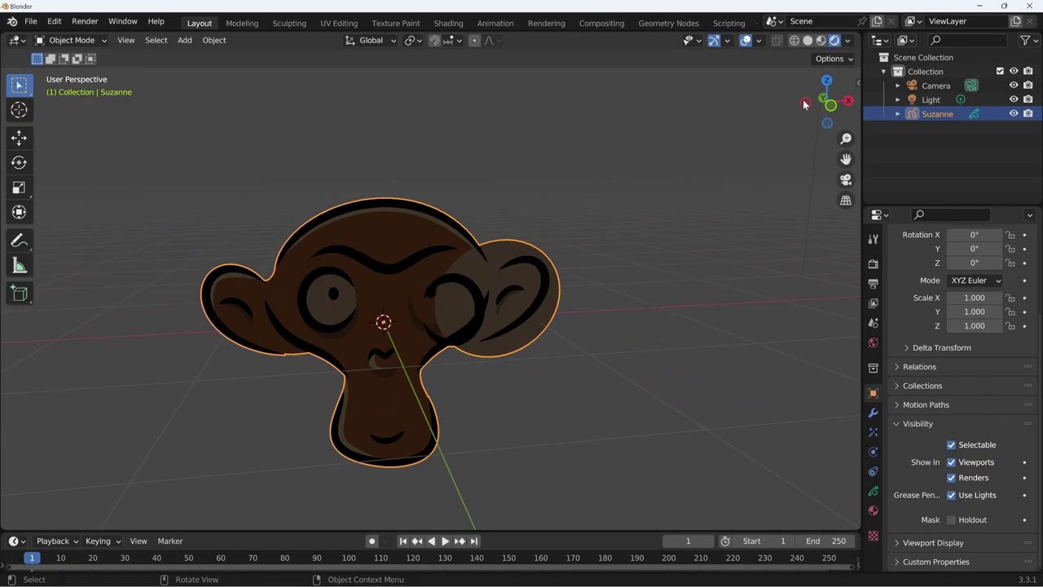
pyautogui.click(808, 40)
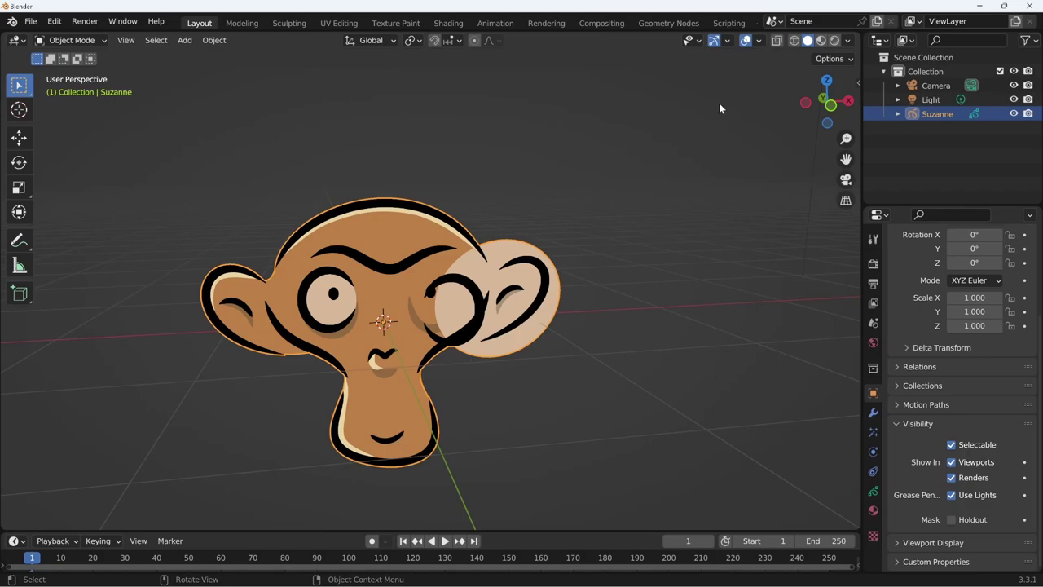
# Recheck Rendered shading zoomed out with the light in view, then return to Solid
pyautogui.click(834, 40)
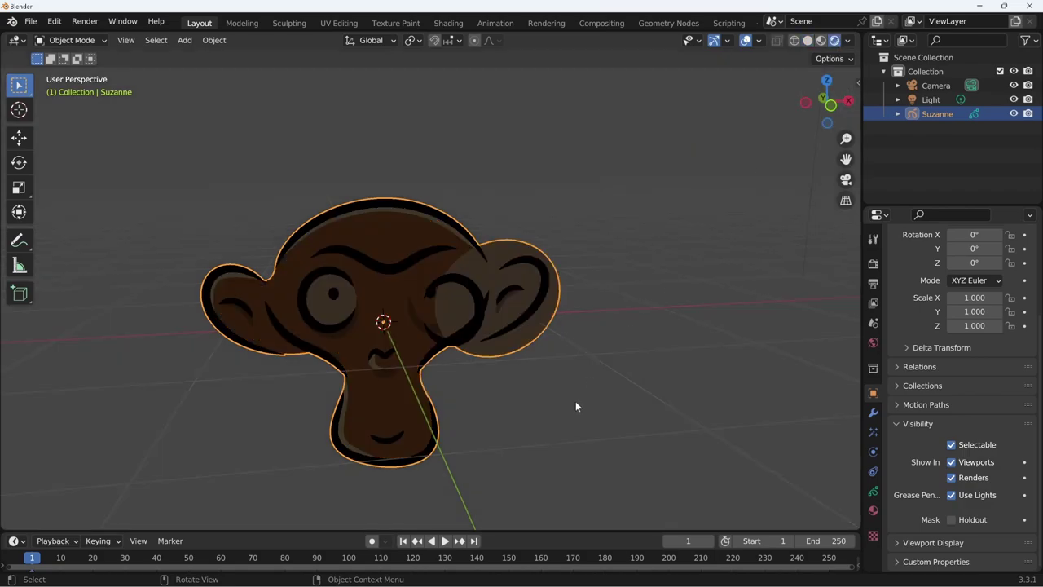
pyautogui.scroll(-3, 510, 402)
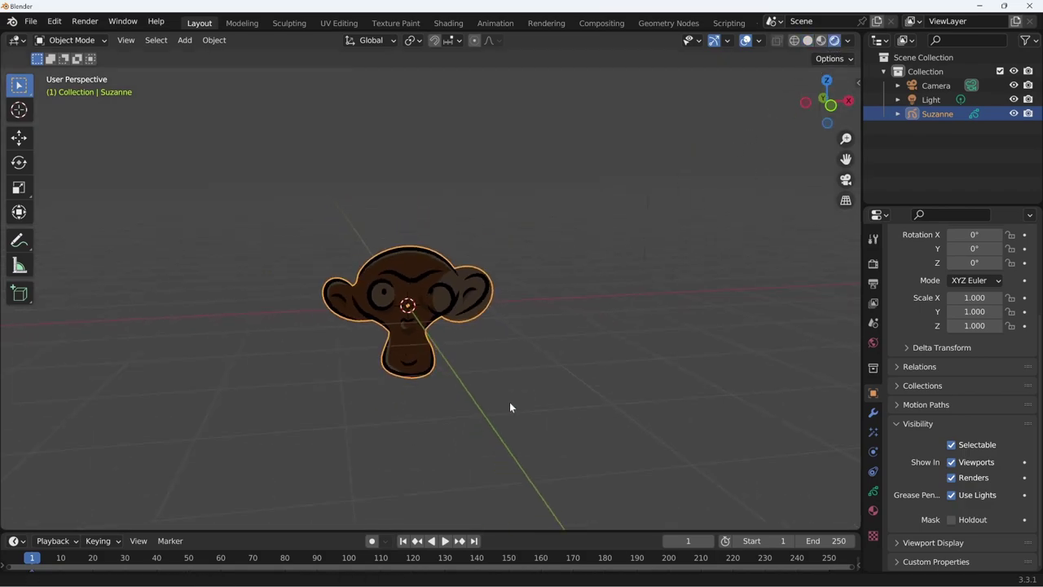
pyautogui.scroll(-2, 424, 486)
pyautogui.scroll(-2, 517, 378)
pyautogui.moveTo(517, 369); pyautogui.dragTo(530, 375, button='middle')
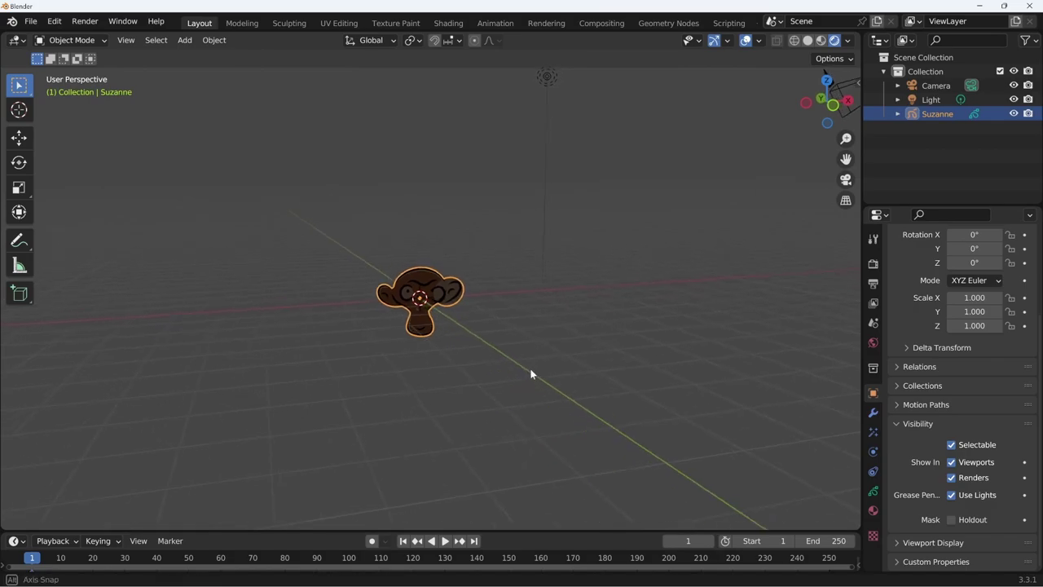
pyautogui.click(808, 40)
pyautogui.keyDown('shift'); pyautogui.moveTo(682, 201); pyautogui.dragTo(596, 370, button='middle'); pyautogui.keyUp('shift')
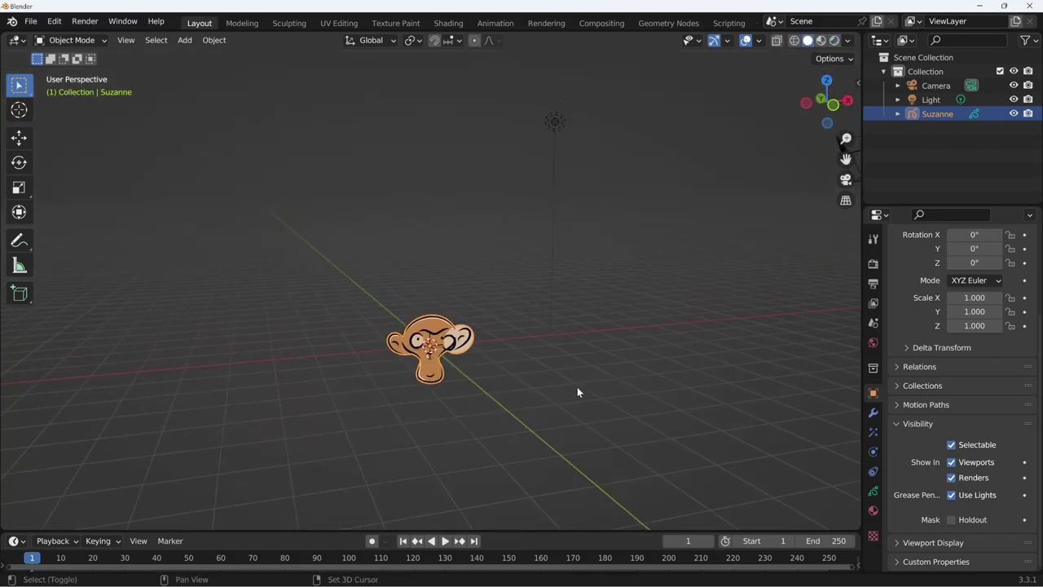
# Render a still image of Suzanne, close the render window, and restore Rendered viewport shading
pyautogui.click(82, 21)
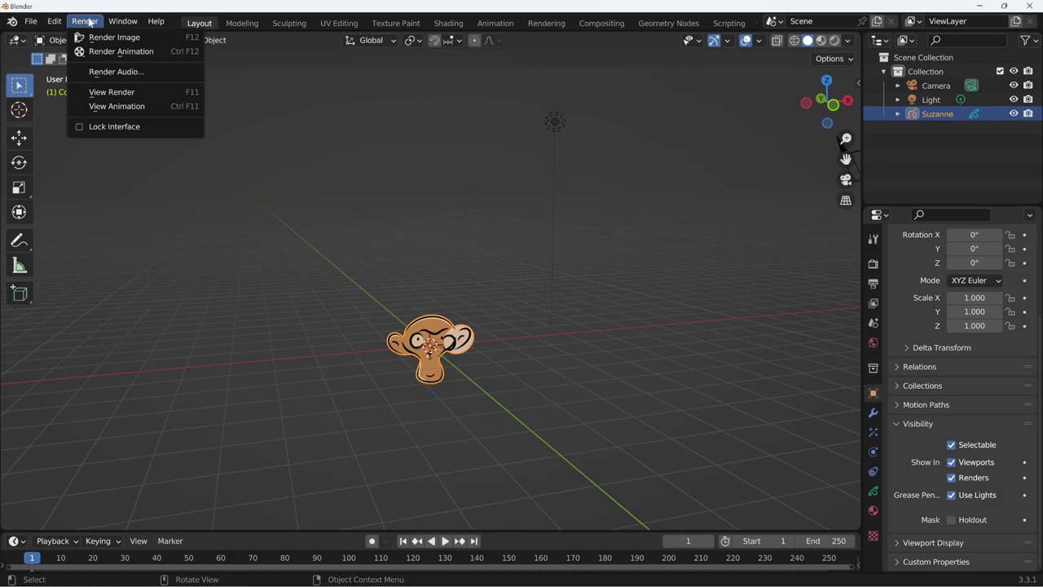
pyautogui.click(194, 38)
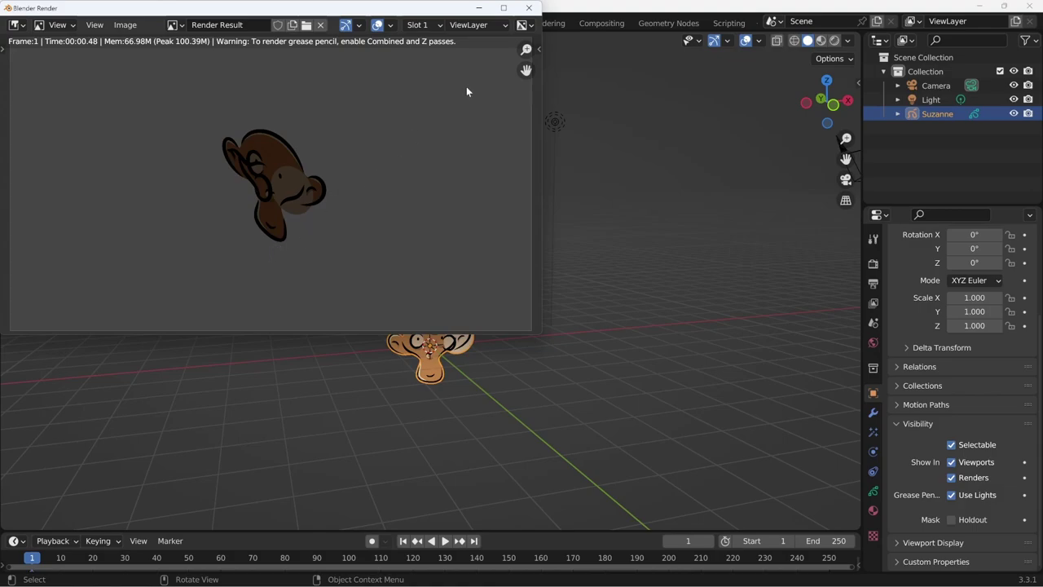
pyautogui.click(530, 9)
pyautogui.click(834, 40)
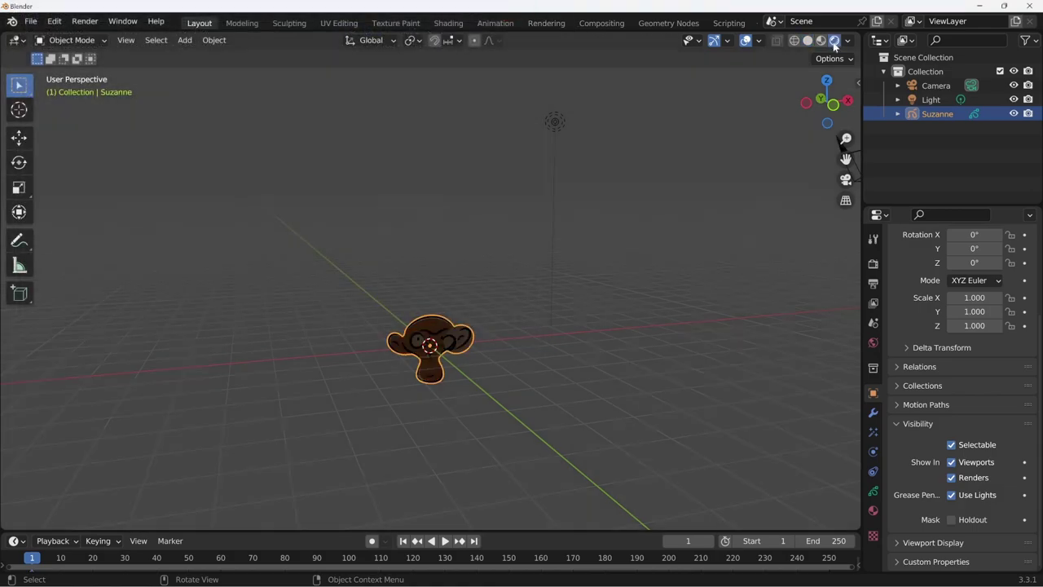
pyautogui.moveTo(506, 366); pyautogui.dragTo(478, 377, button='middle')
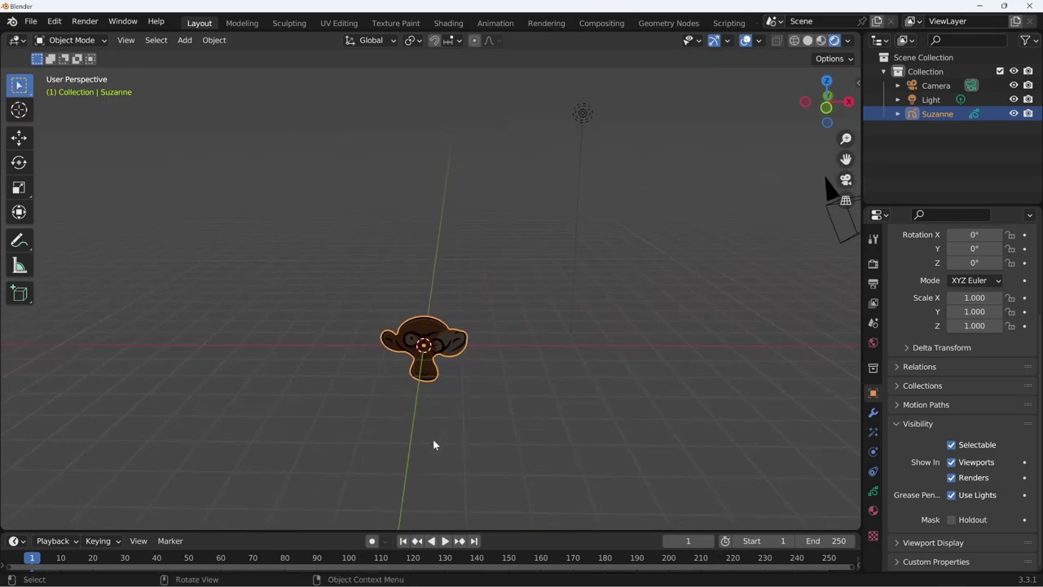
# Select the scene camera from outside camera view and move it
pyautogui.press('KP_0')
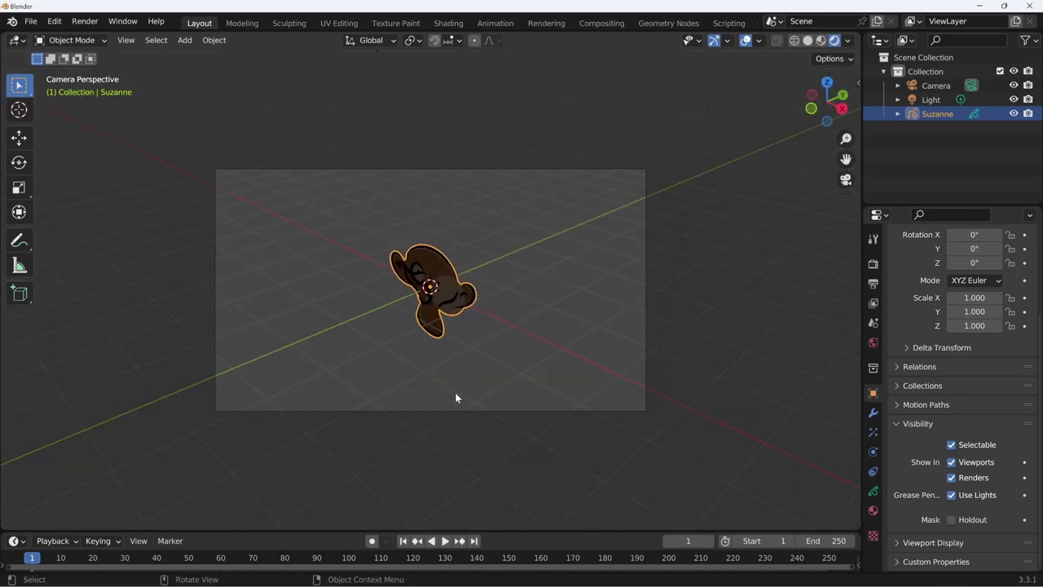
pyautogui.click(847, 181)
pyautogui.click(846, 181)
pyautogui.click(846, 180)
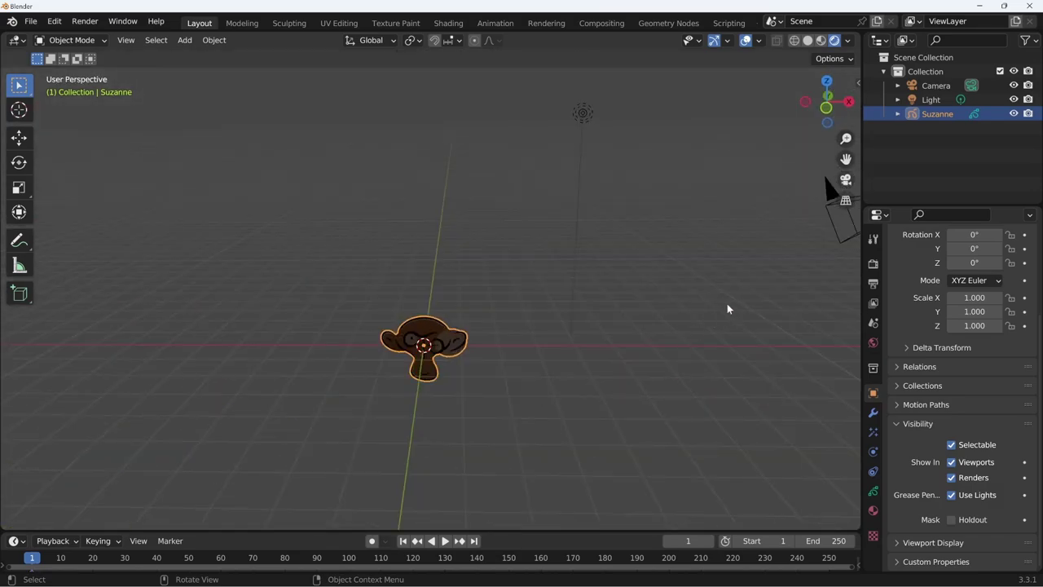
pyautogui.scroll(-3, 727, 309)
pyautogui.click(677, 233)
pyautogui.moveTo(677, 236)
pyautogui.mouseDown(button='middle')
pyautogui.moveTo(679, 369)
pyautogui.moveTo(769, 285)
pyautogui.mouseUp(button='middle')
pyautogui.press('g')
pyautogui.click(656, 342)
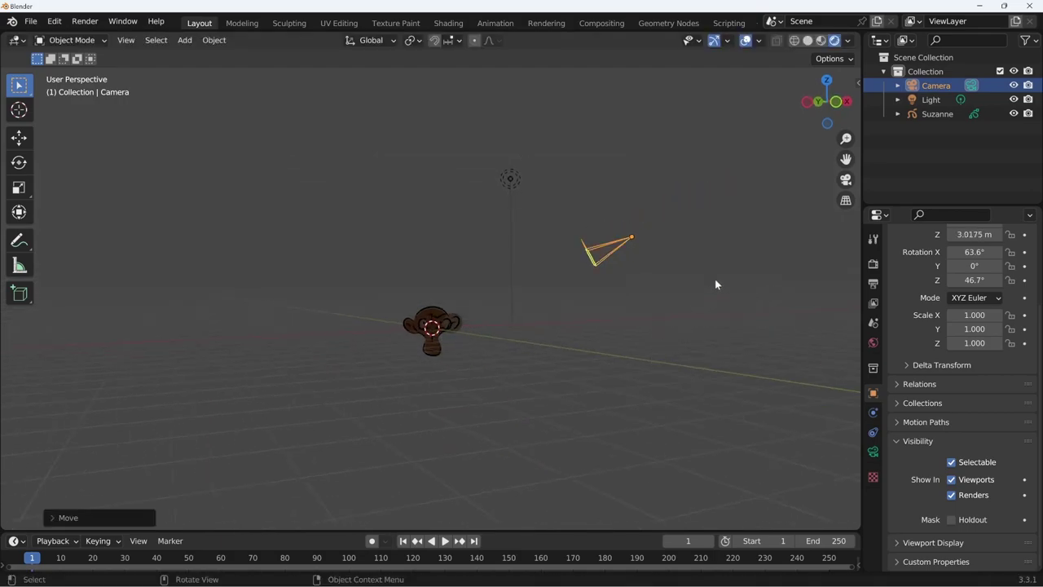
# Looking through the camera, raise it slightly to reframe Suzanne
pyautogui.click(846, 182)
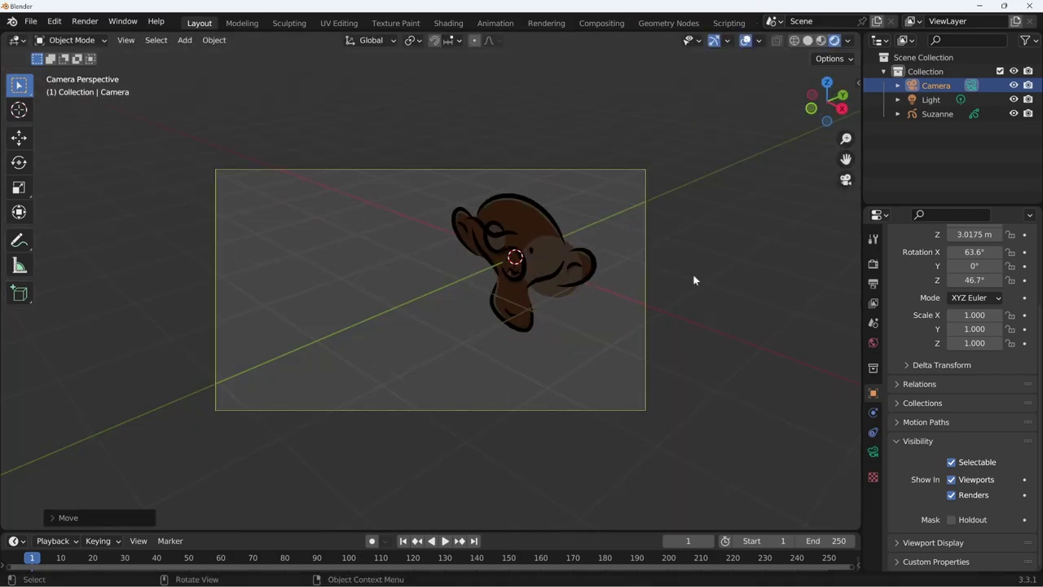
pyautogui.press('g')
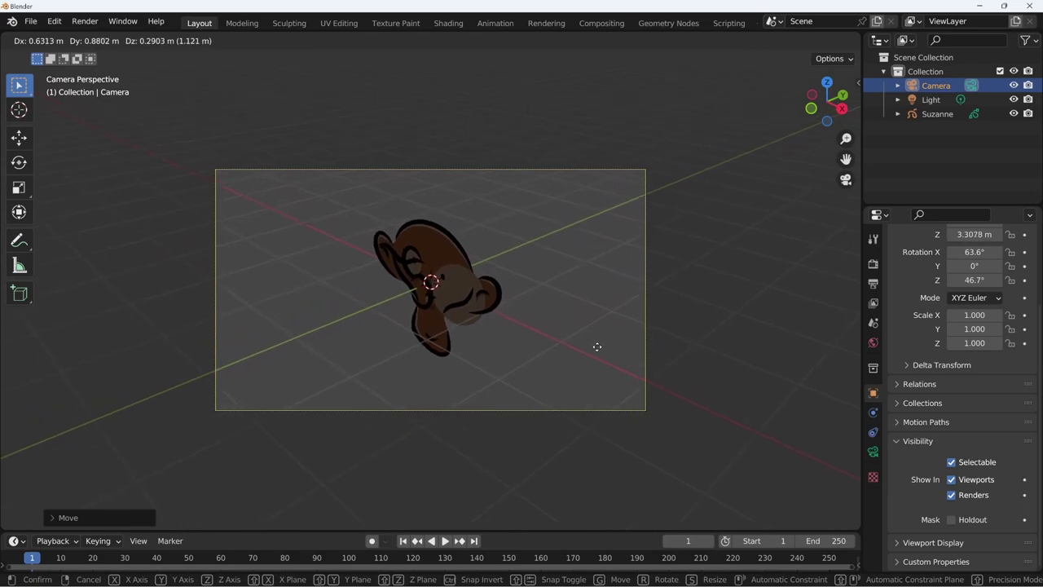
pyautogui.click(545, 414)
pyautogui.press('g')
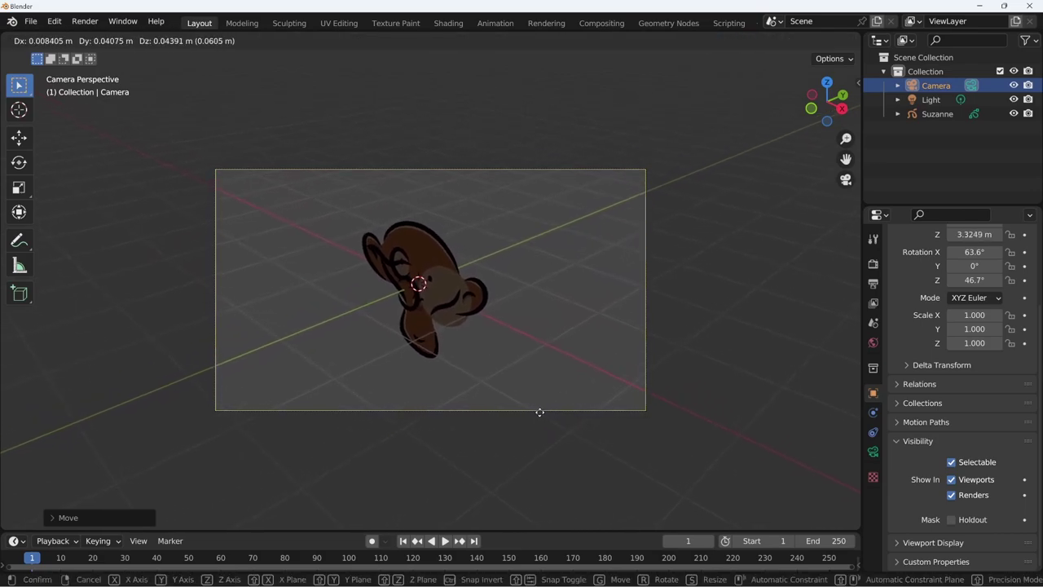
pyautogui.click(540, 415)
pyautogui.moveTo(815, 212)
pyautogui.mouseDown(button='middle')
pyautogui.moveTo(645, 353)
pyautogui.moveTo(456, 369)
pyautogui.moveTo(525, 357)
pyautogui.moveTo(497, 351)
pyautogui.moveTo(526, 368)
pyautogui.moveTo(508, 380)
pyautogui.mouseUp(button='middle')
# Select the point light and lower it from high above to near Suzanne's height
pyautogui.click(456, 375)
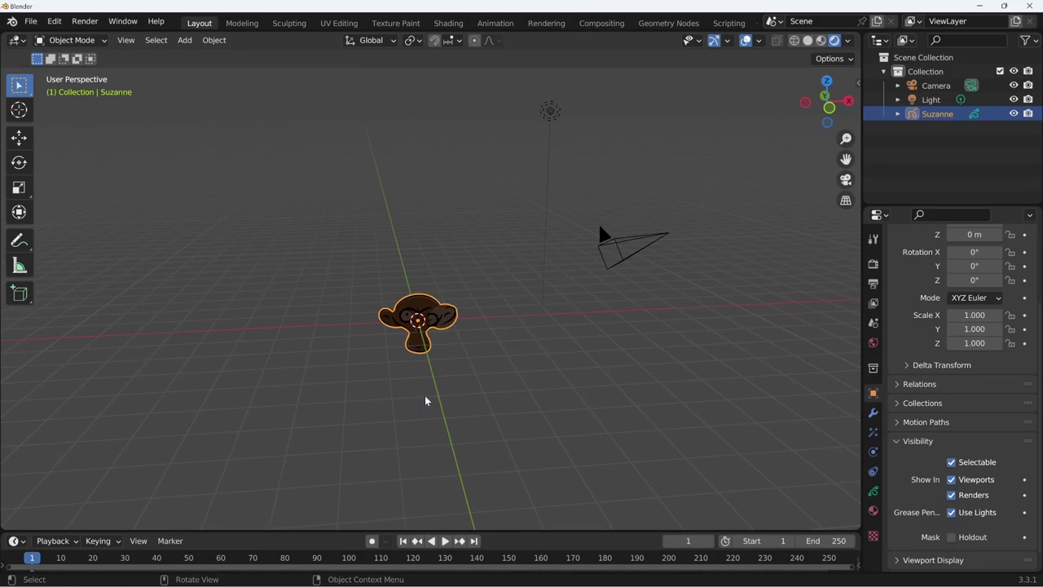
pyautogui.click(549, 117)
pyautogui.moveTo(476, 391)
pyautogui.mouseDown(button='middle')
pyautogui.moveTo(532, 411)
pyautogui.moveTo(612, 419)
pyautogui.mouseUp(button='middle')
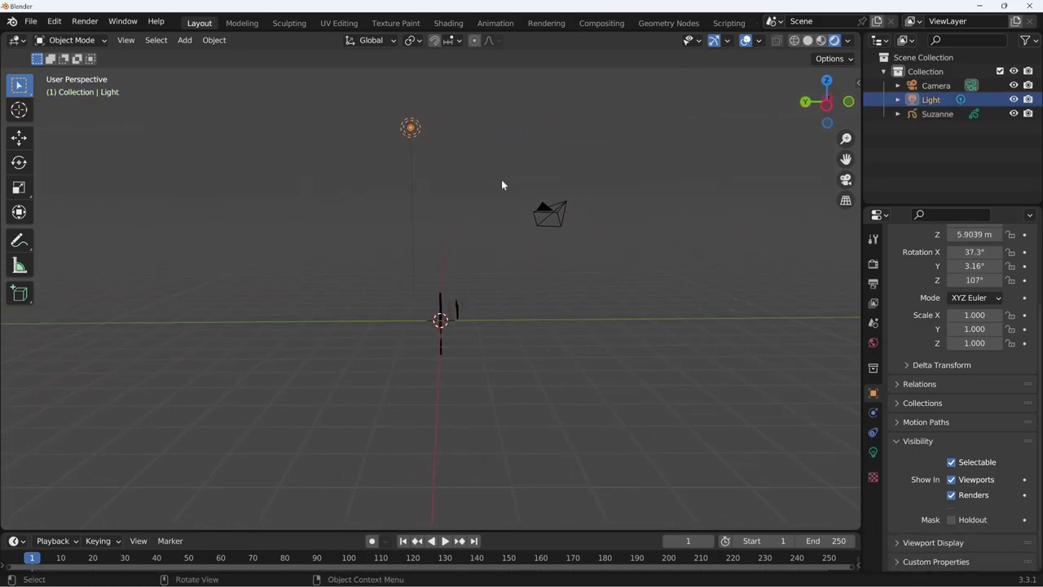
pyautogui.press('g')
pyautogui.click(547, 350)
pyautogui.moveTo(547, 350); pyautogui.dragTo(447, 334, button='middle')
# Move the point light closer to Suzanne, shifting it up and to the right
pyautogui.press('g')
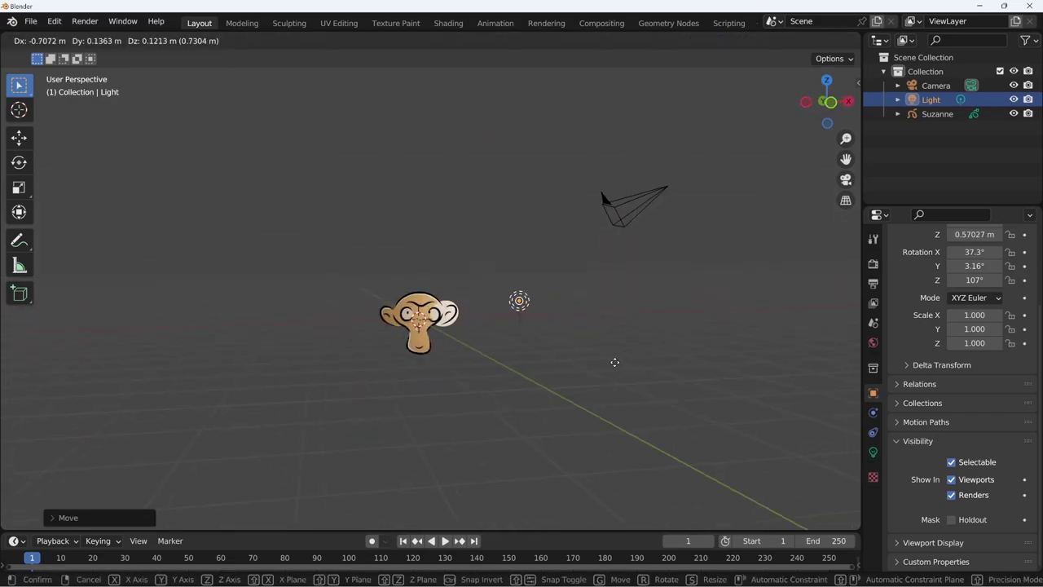
pyautogui.click(591, 346)
pyautogui.moveTo(590, 347)
pyautogui.mouseDown(button='middle')
pyautogui.moveTo(669, 388)
pyautogui.moveTo(595, 383)
pyautogui.moveTo(592, 309)
pyautogui.mouseUp(button='middle')
pyautogui.press('g')
pyautogui.click(673, 410)
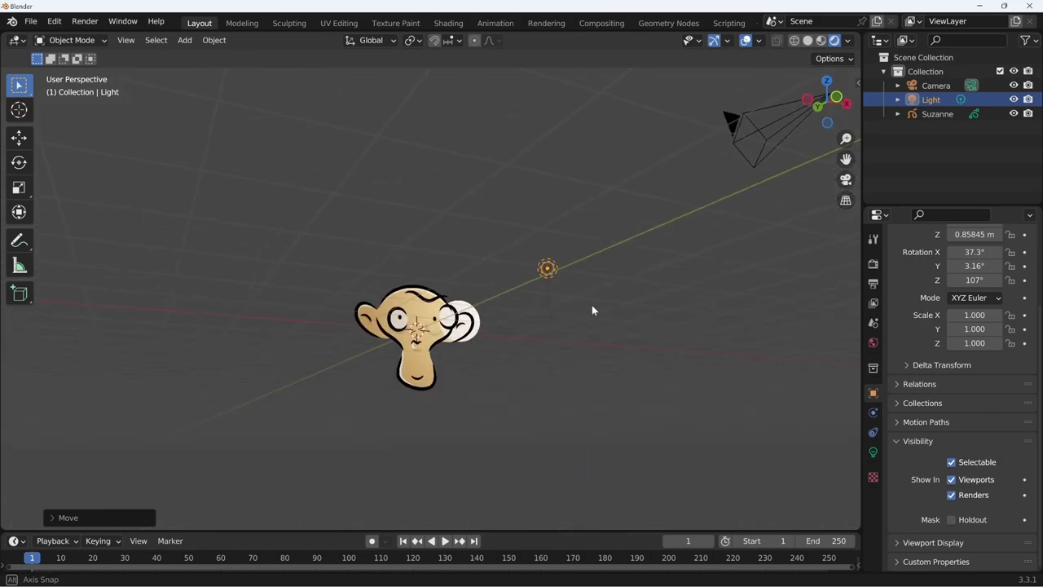
pyautogui.press('g')
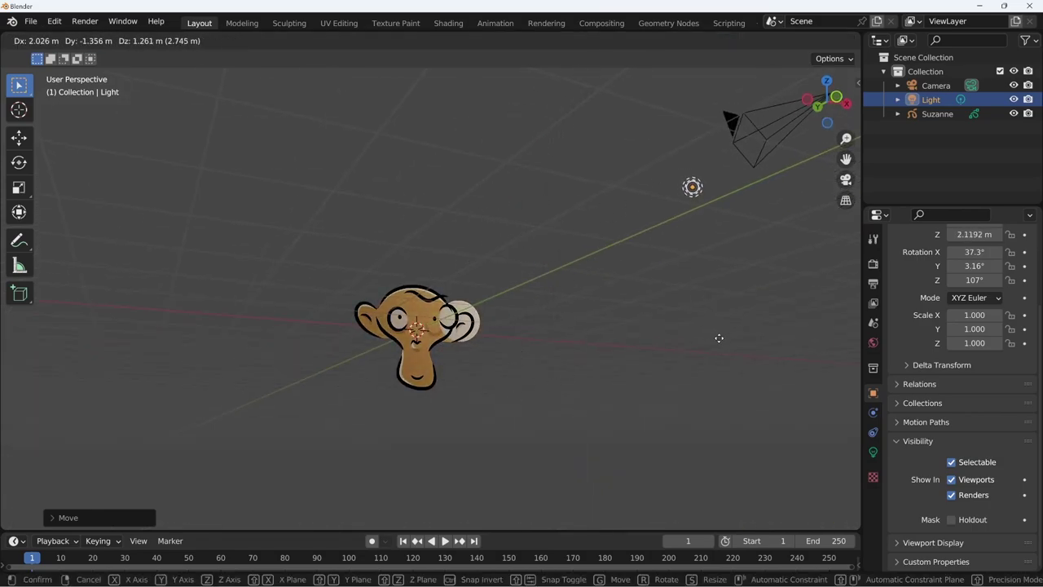
pyautogui.click(670, 380)
pyautogui.moveTo(670, 380); pyautogui.dragTo(631, 391, button='middle')
# Fine-tune the light until it rests just right of Suzanne at Z ≈ 0.93 m
pyautogui.press('g')
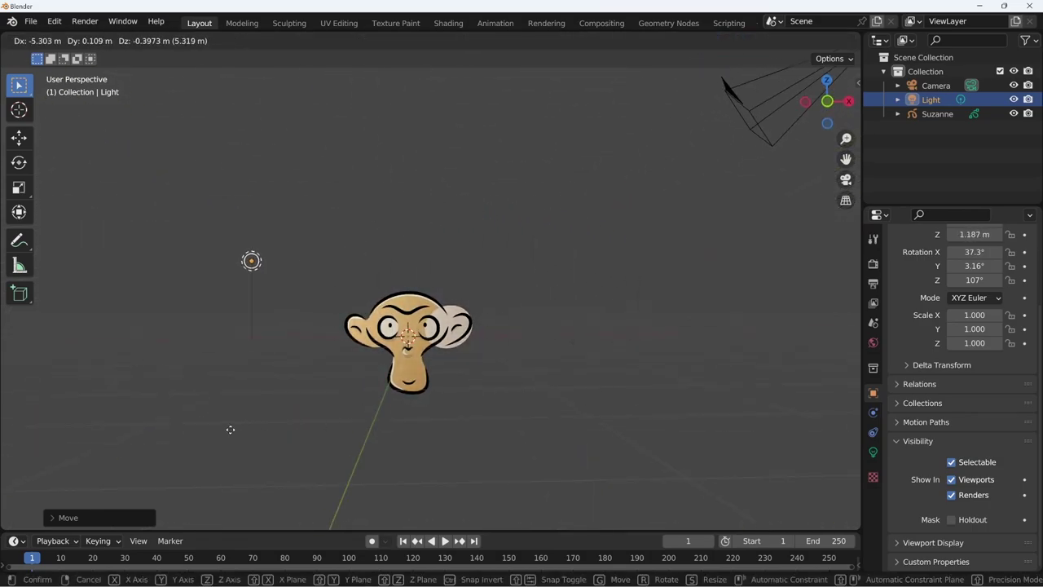
pyautogui.click(533, 407)
pyautogui.moveTo(533, 408)
pyautogui.mouseDown(button='middle')
pyautogui.moveTo(625, 454)
pyautogui.moveTo(572, 440)
pyautogui.moveTo(555, 480)
pyautogui.moveTo(561, 358)
pyautogui.mouseUp(button='middle')
pyautogui.press('g')
pyautogui.click(573, 469)
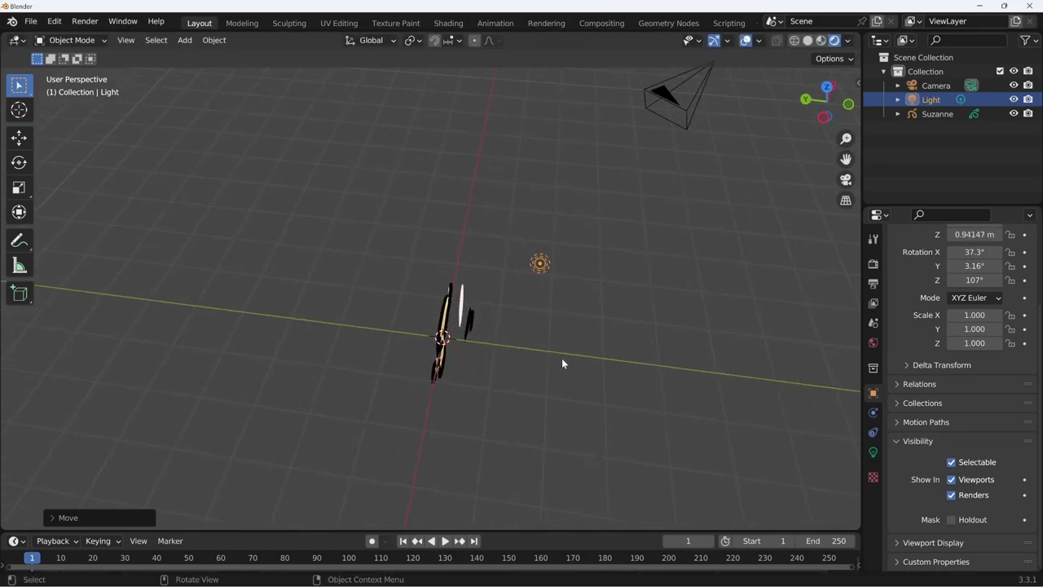
pyautogui.press('g')
pyautogui.click(710, 395)
pyautogui.moveTo(712, 396)
pyautogui.mouseDown(button='middle')
pyautogui.moveTo(634, 343)
pyautogui.moveTo(712, 478)
pyautogui.mouseUp(button='middle')
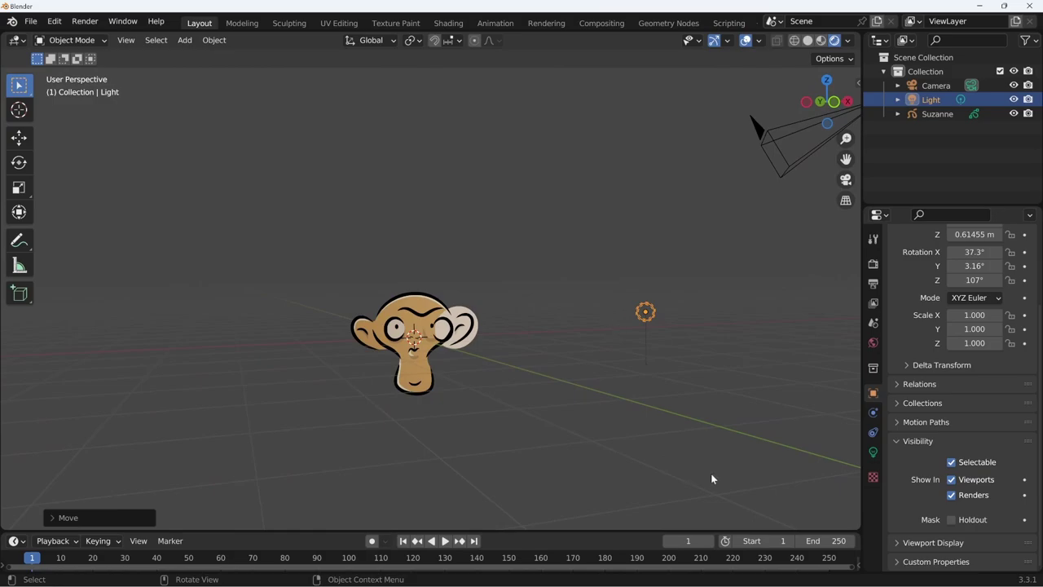
pyautogui.press('g')
pyautogui.click(599, 449)
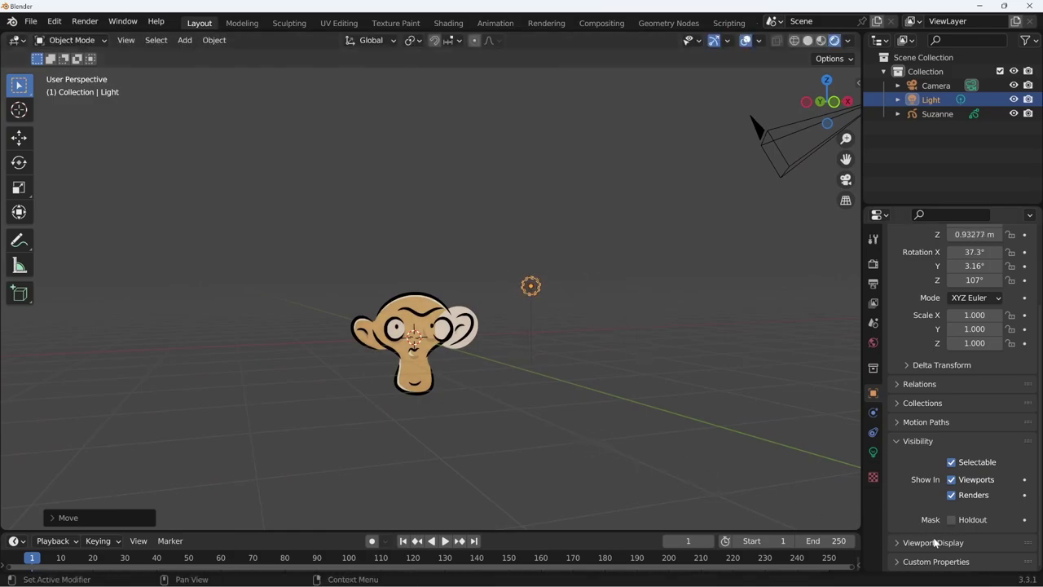
# Disable Use Lights on Suzanne and begin repositioning the point light
pyautogui.click(420, 350)
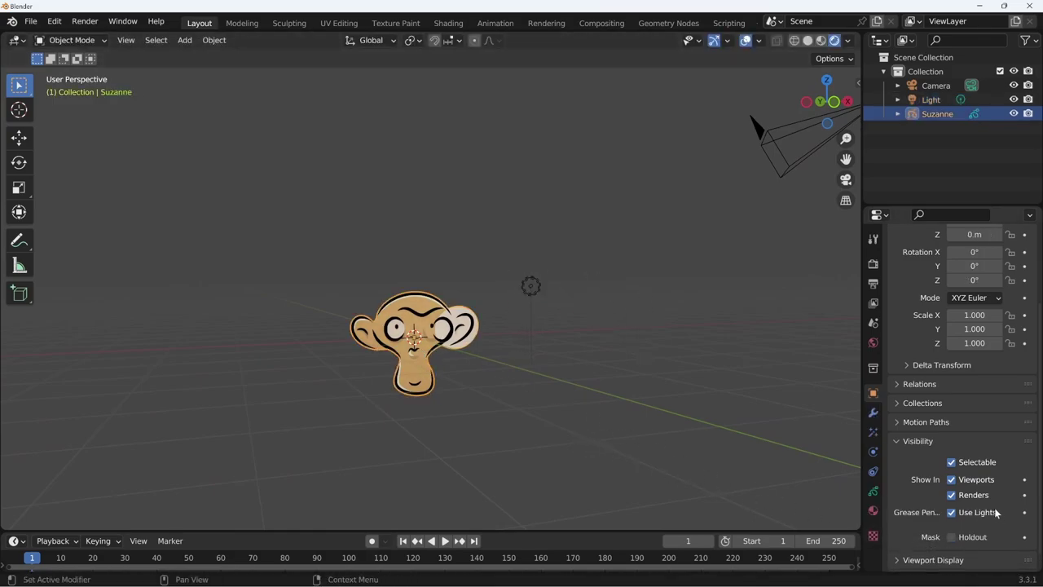
pyautogui.click(951, 513)
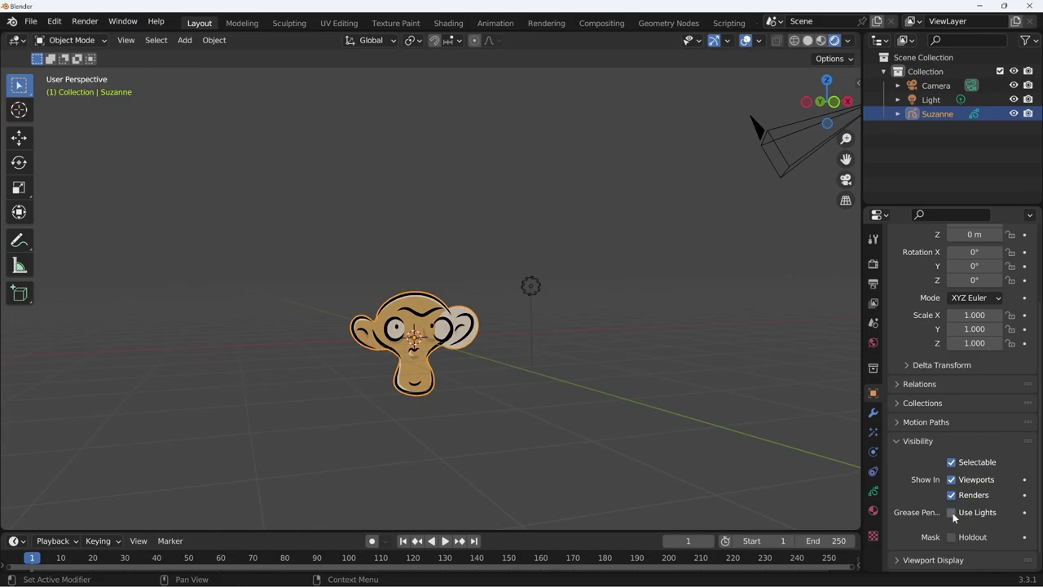
pyautogui.click(532, 288)
pyautogui.moveTo(532, 289); pyautogui.dragTo(580, 381, button='middle')
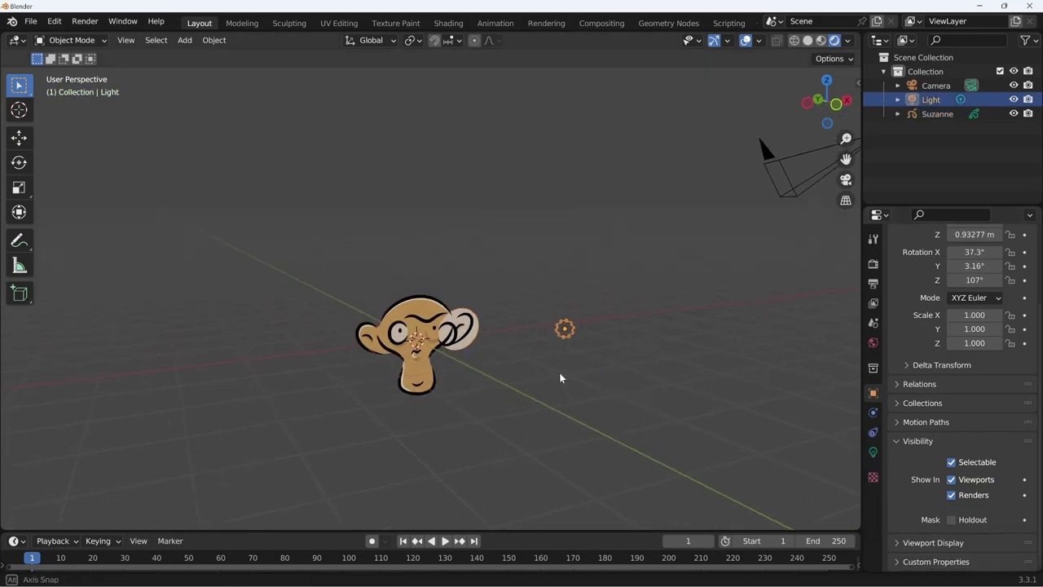
pyautogui.press('g')
pyautogui.click(571, 456)
pyautogui.moveTo(571, 457); pyautogui.dragTo(685, 443, button='middle')
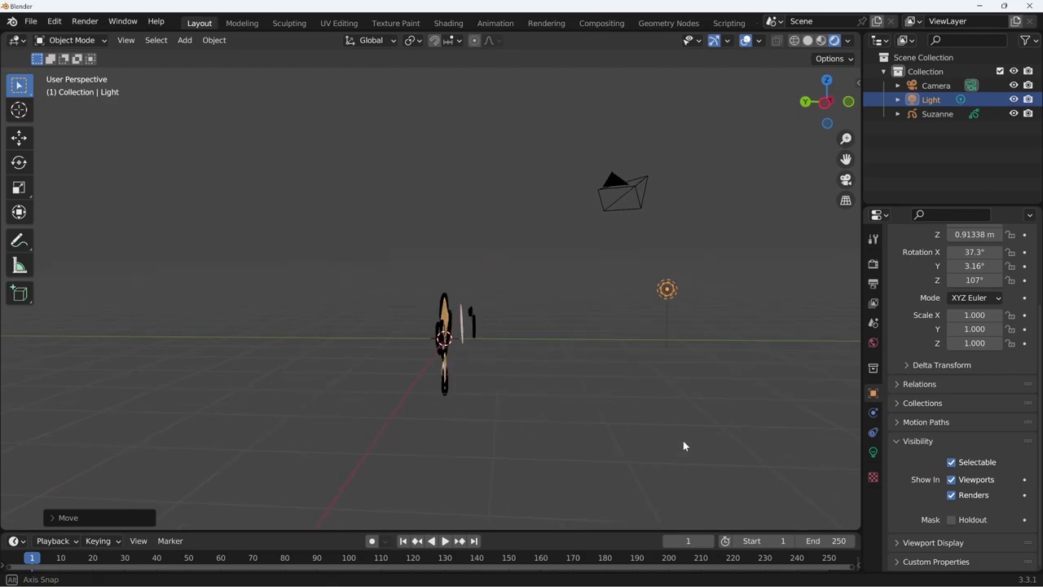
# Raise the point light above and right of Suzanne to Z 3.1882 m
pyautogui.press('g')
pyautogui.click(508, 456)
pyautogui.moveTo(508, 457); pyautogui.dragTo(369, 465, button='middle')
pyautogui.press('g')
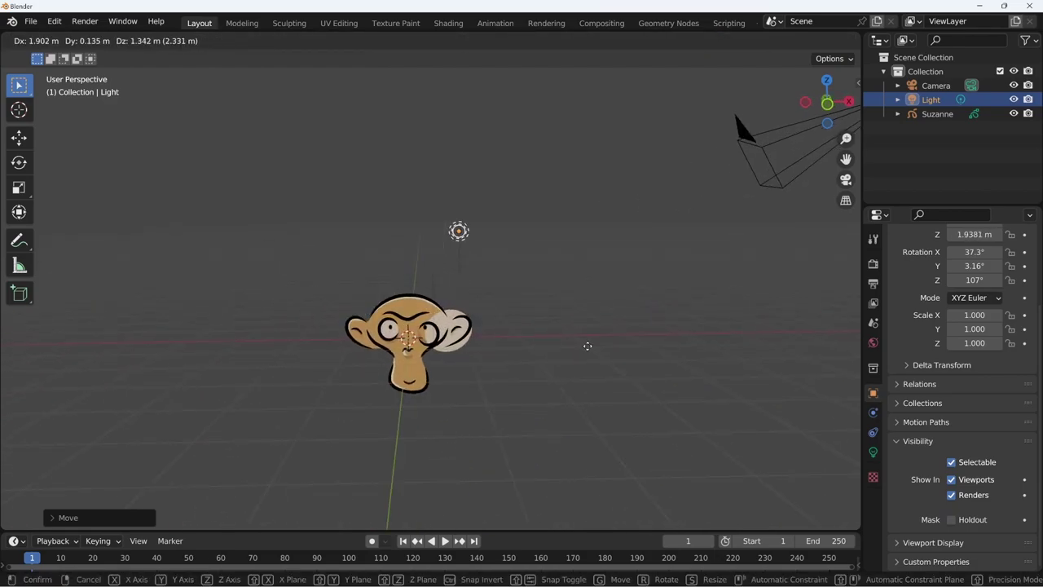
pyautogui.click(615, 363)
pyautogui.moveTo(614, 363)
pyautogui.mouseDown(button='middle')
pyautogui.moveTo(735, 426)
pyautogui.moveTo(663, 405)
pyautogui.moveTo(601, 431)
pyautogui.mouseUp(button='middle')
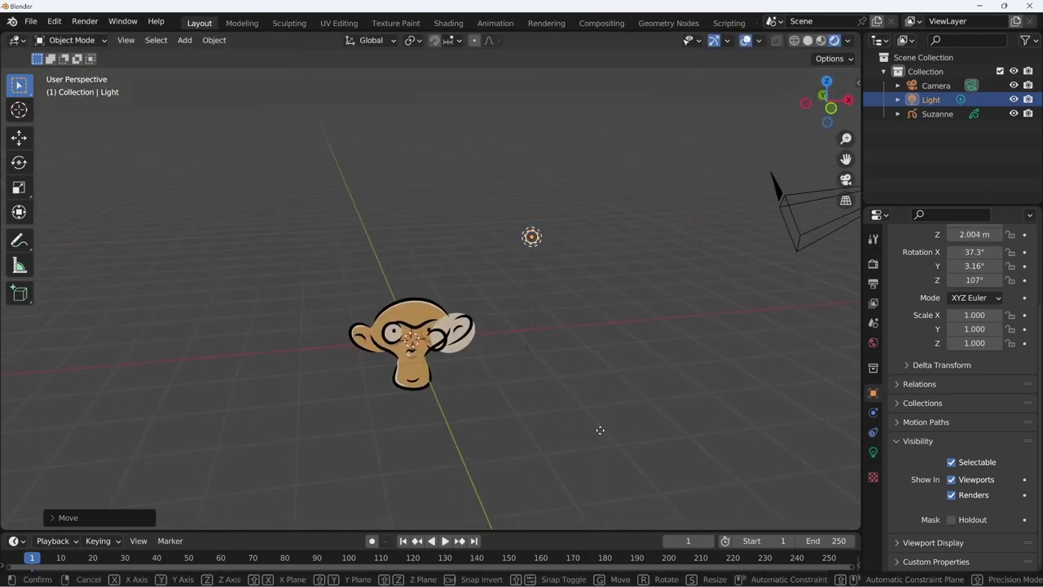
pyautogui.press('g')
pyautogui.click(692, 353)
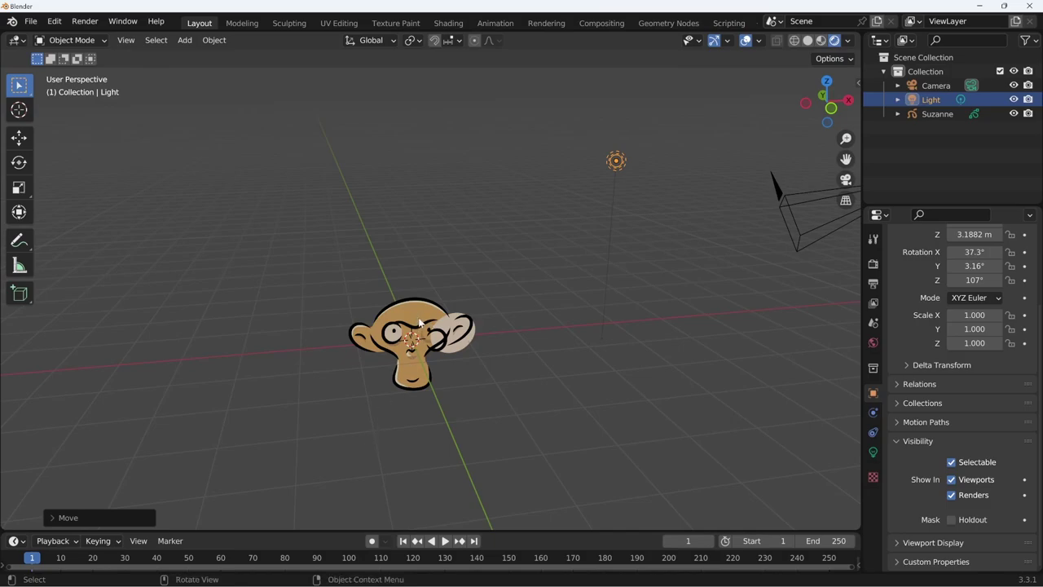
pyautogui.scroll(3, 421, 336)
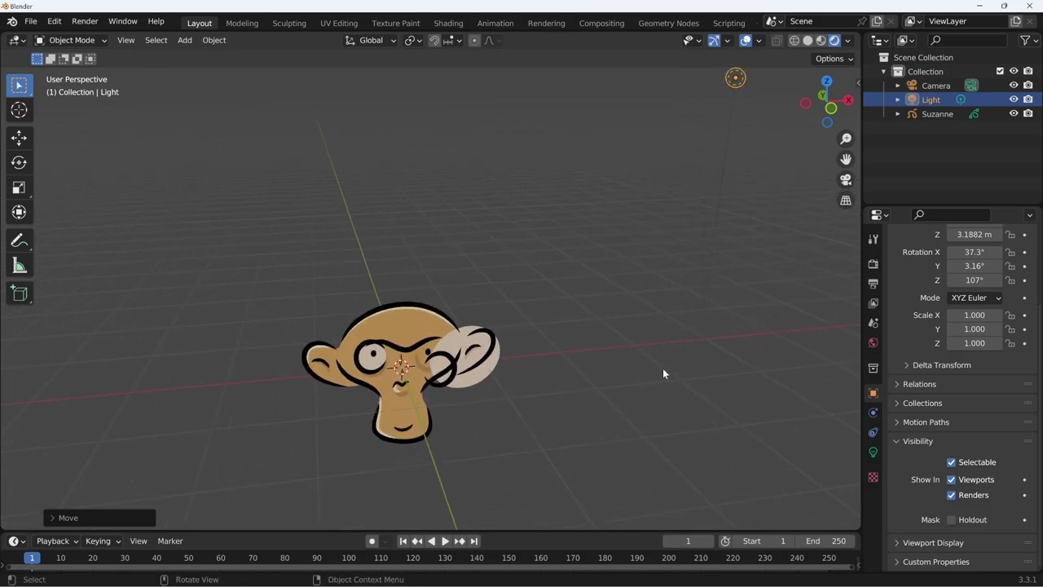
pyautogui.scroll(-2, 663, 373)
pyautogui.scroll(-2, 683, 304)
pyautogui.moveTo(689, 256)
pyautogui.mouseDown(button='middle')
pyautogui.moveTo(549, 389)
pyautogui.moveTo(605, 339)
pyautogui.mouseUp(button='middle')
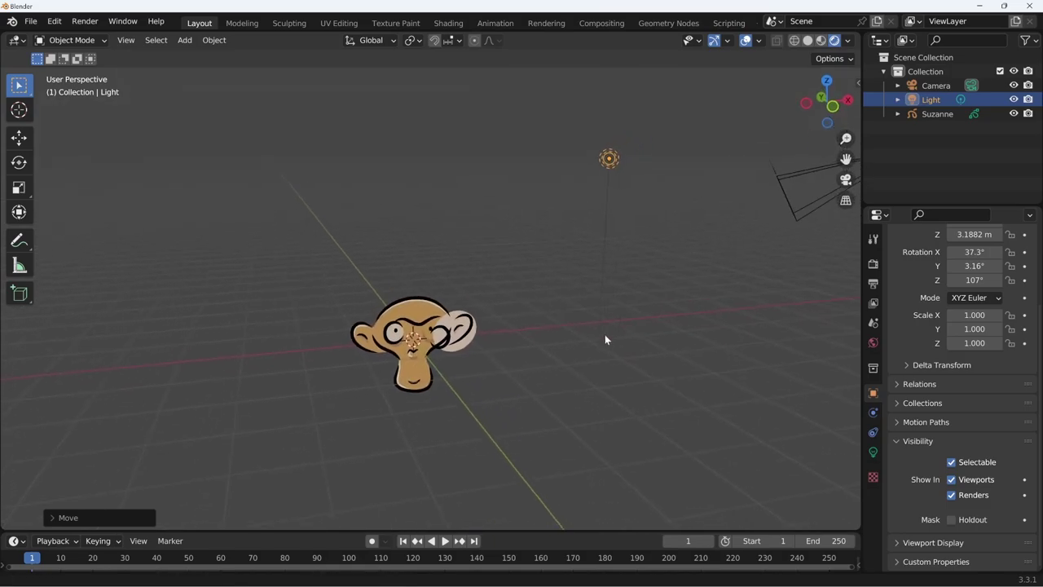
# Delete and restore the point light, then re-enable Grease Pencil Use Lights on Suzanne
pyautogui.press('Delete')
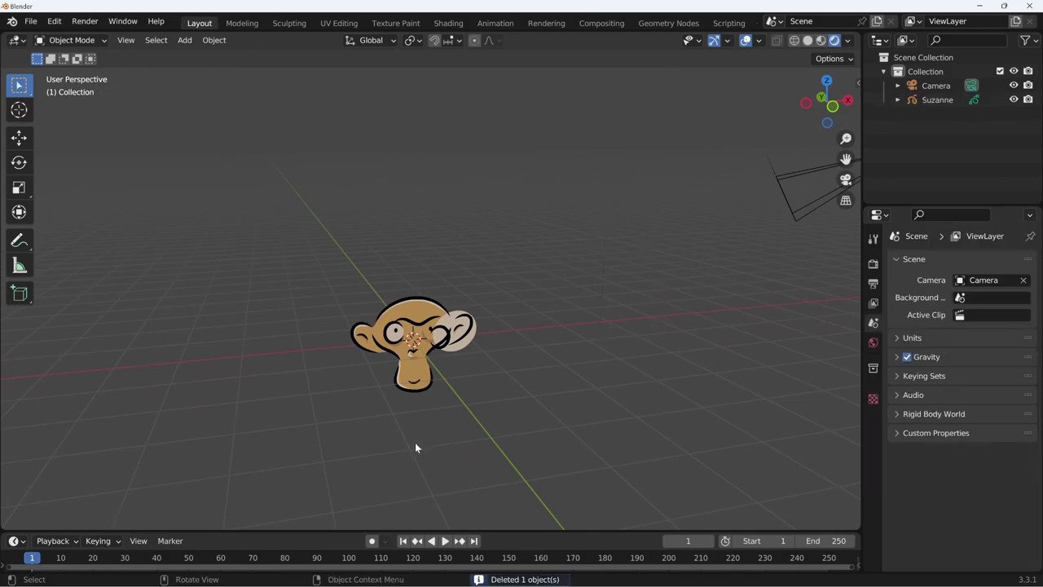
pyautogui.hotkey('ctrl', 'z')
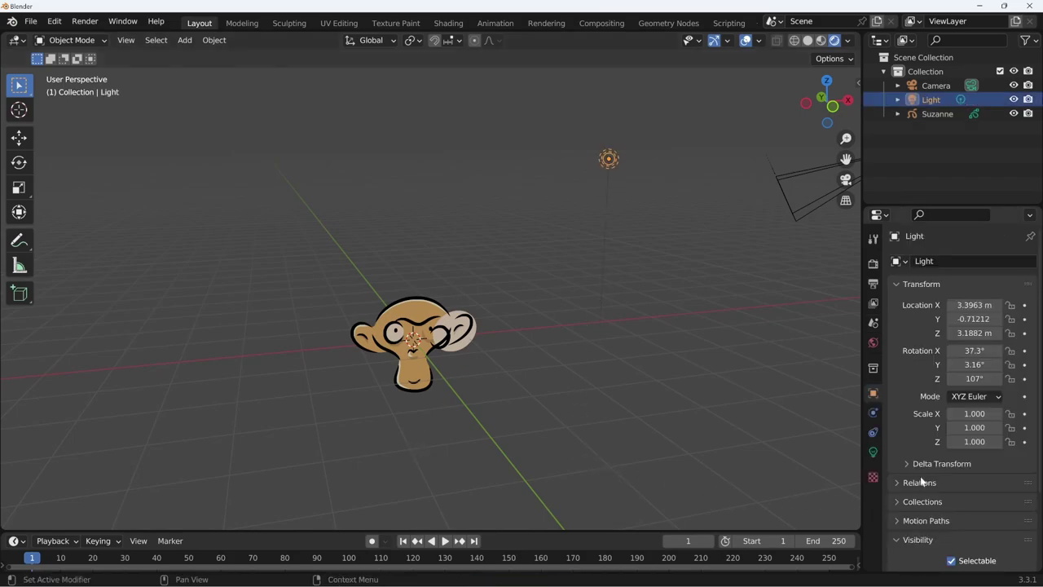
pyautogui.click(432, 321)
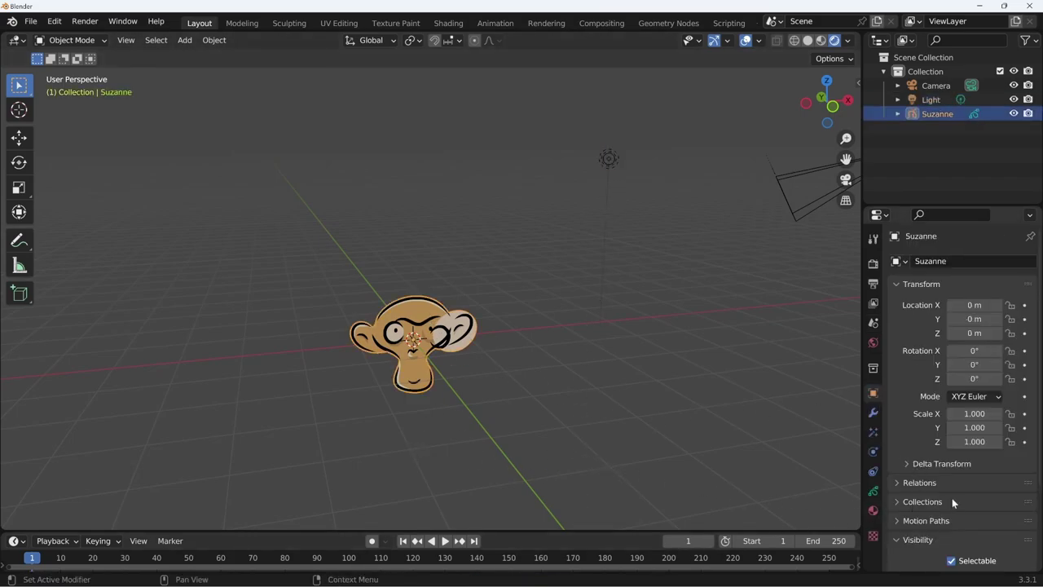
pyautogui.scroll(-4, 952, 527)
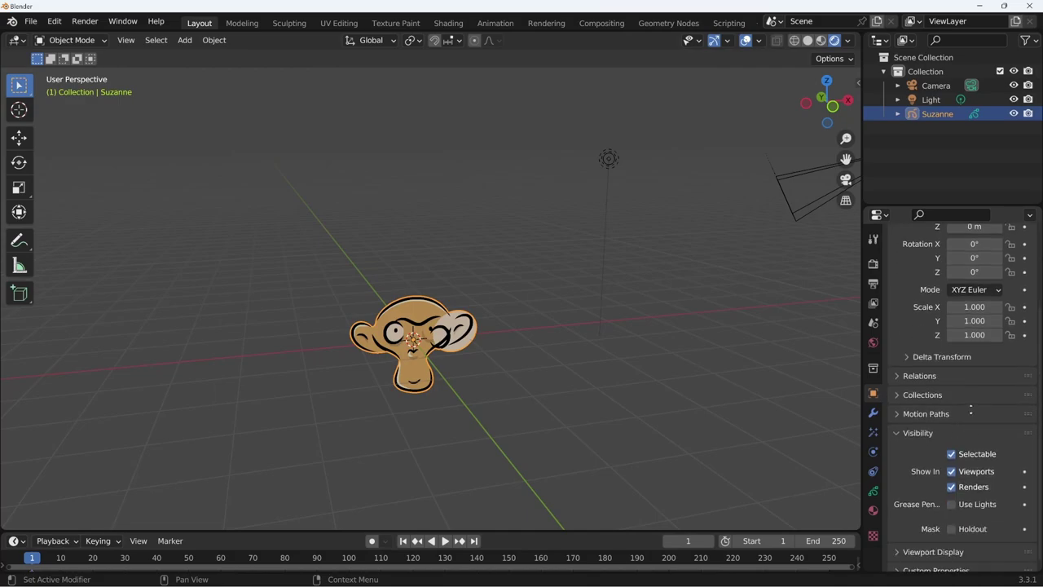
pyautogui.click(964, 495)
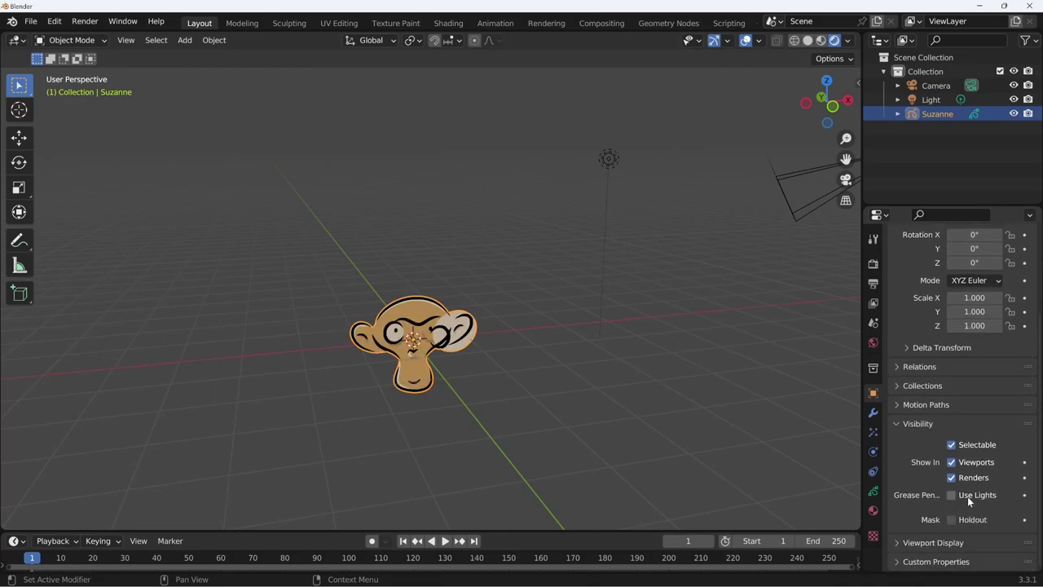
pyautogui.moveTo(637, 454); pyautogui.dragTo(469, 376, button='middle')
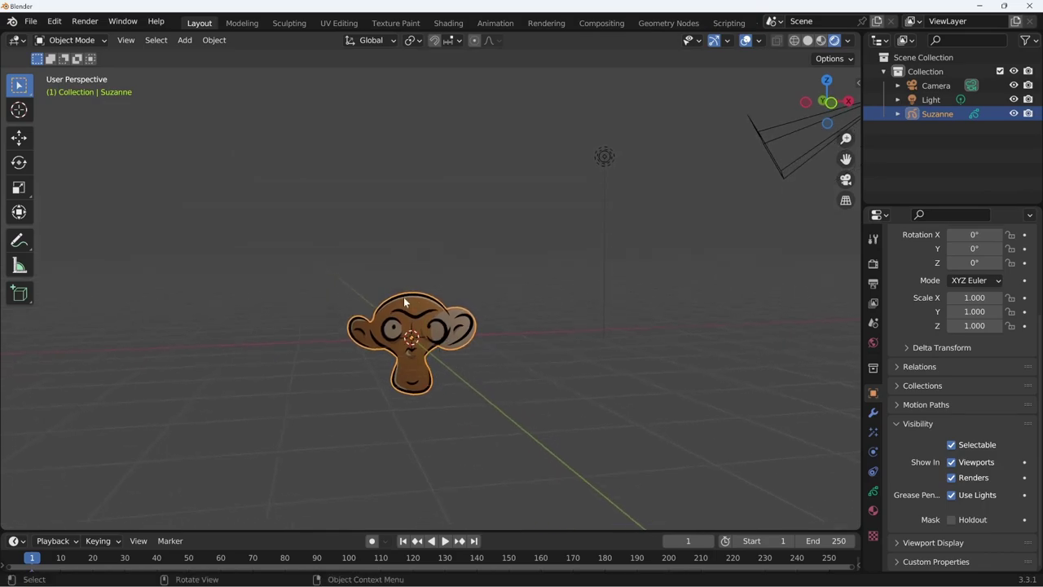
pyautogui.moveTo(415, 297); pyautogui.dragTo(592, 196, button='middle')
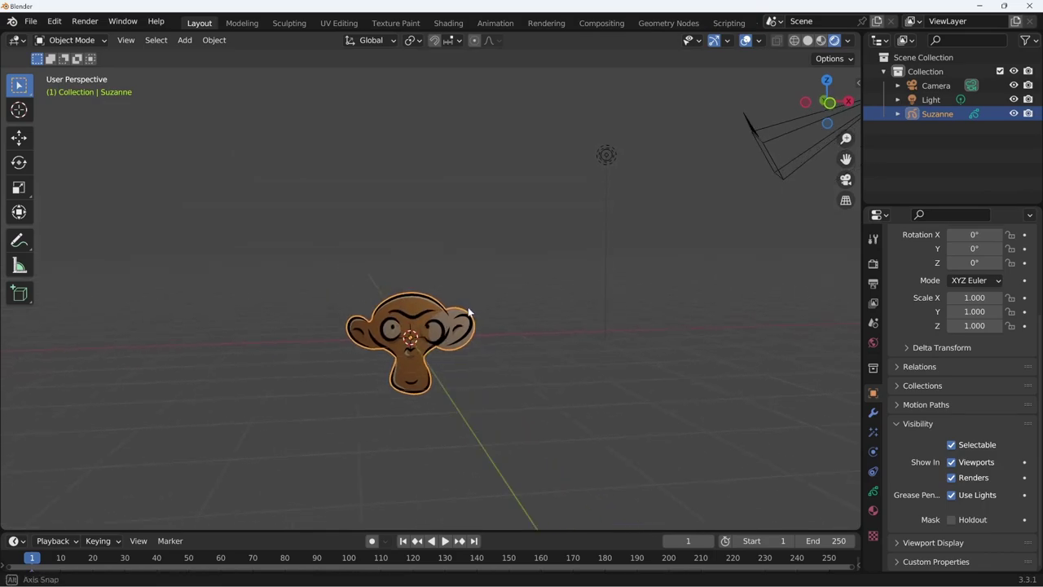
# Lower the point light to about 2.81 m and view Suzanne from the front
pyautogui.click(606, 198)
pyautogui.press('g')
pyautogui.click(628, 287)
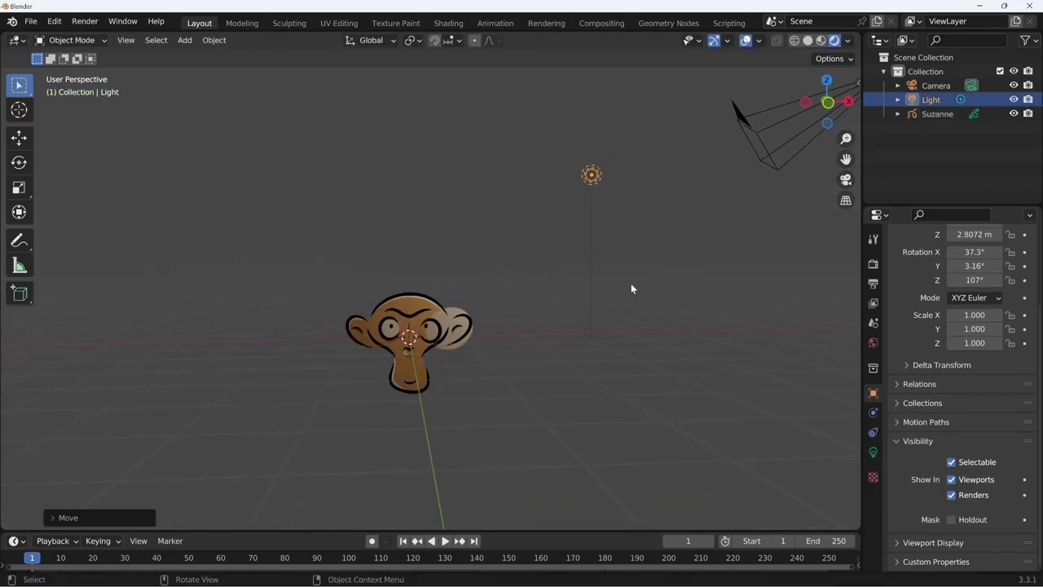
pyautogui.scroll(1, 526, 373)
pyautogui.scroll(4, 526, 373)
pyautogui.moveTo(527, 373)
pyautogui.mouseDown(button='middle')
pyautogui.moveTo(569, 349)
pyautogui.moveTo(368, 307)
pyautogui.mouseUp(button='middle')
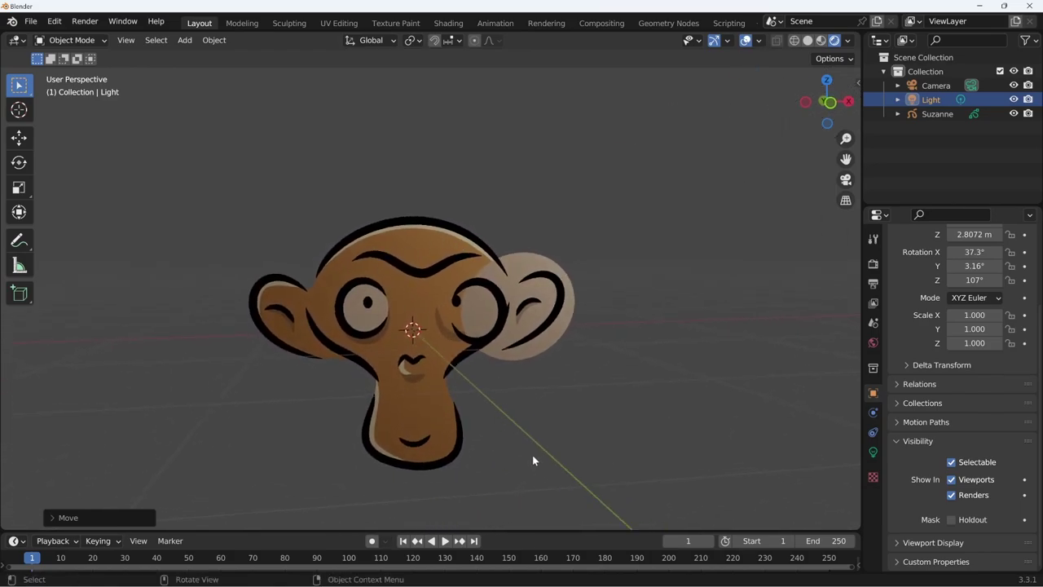
pyautogui.scroll(-2, 593, 329)
pyautogui.scroll(-2, 554, 361)
# Lift the point light to Z 3.1206 m and reselect Suzanne
pyautogui.moveTo(555, 361)
pyautogui.mouseDown(button='middle')
pyautogui.moveTo(641, 384)
pyautogui.moveTo(625, 357)
pyautogui.mouseUp(button='middle')
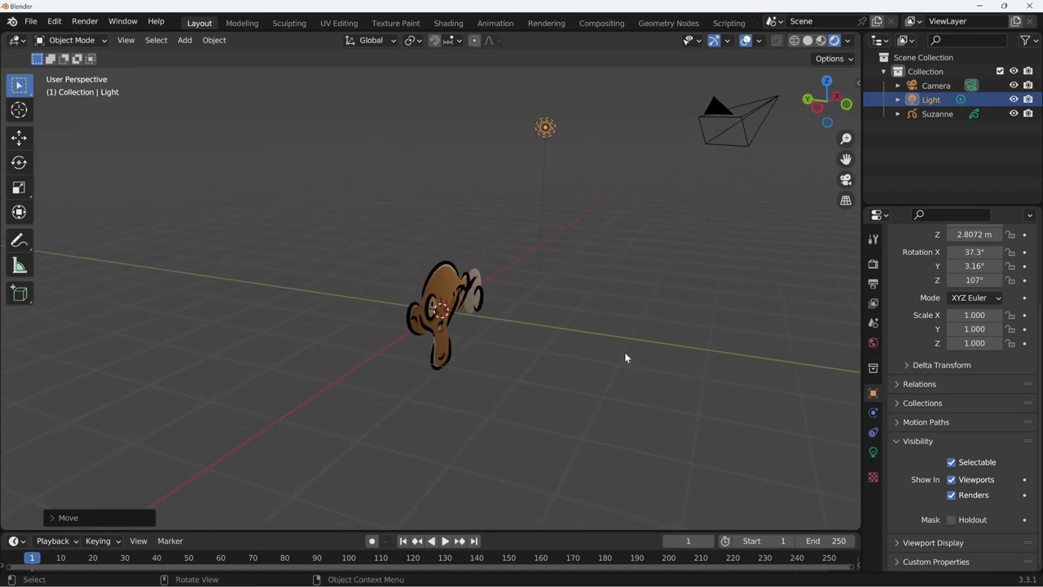
pyautogui.press('g')
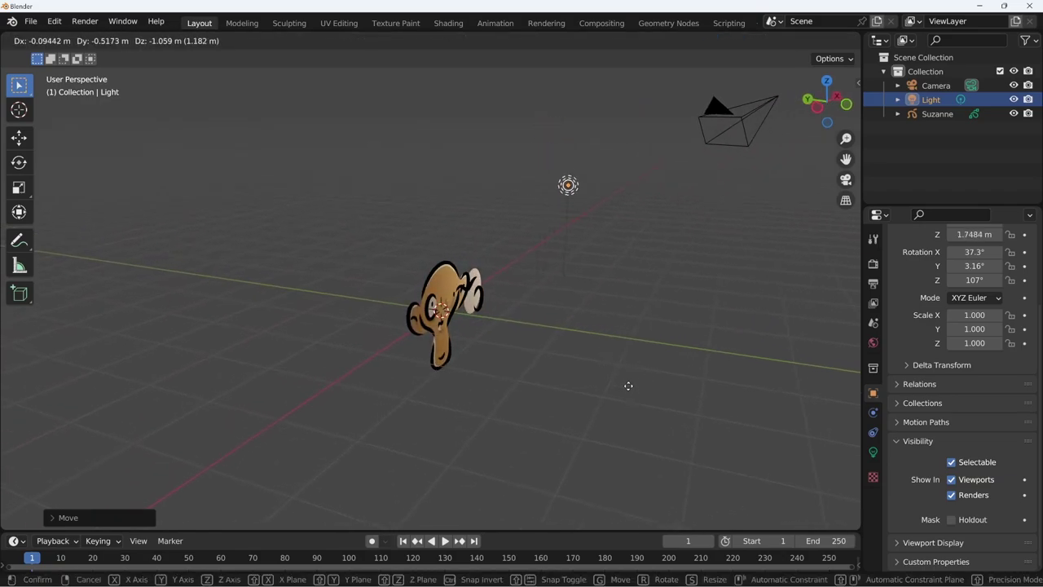
pyautogui.click(635, 315)
pyautogui.moveTo(635, 315)
pyautogui.mouseDown(button='middle')
pyautogui.moveTo(522, 299)
pyautogui.moveTo(561, 405)
pyautogui.mouseUp(button='middle')
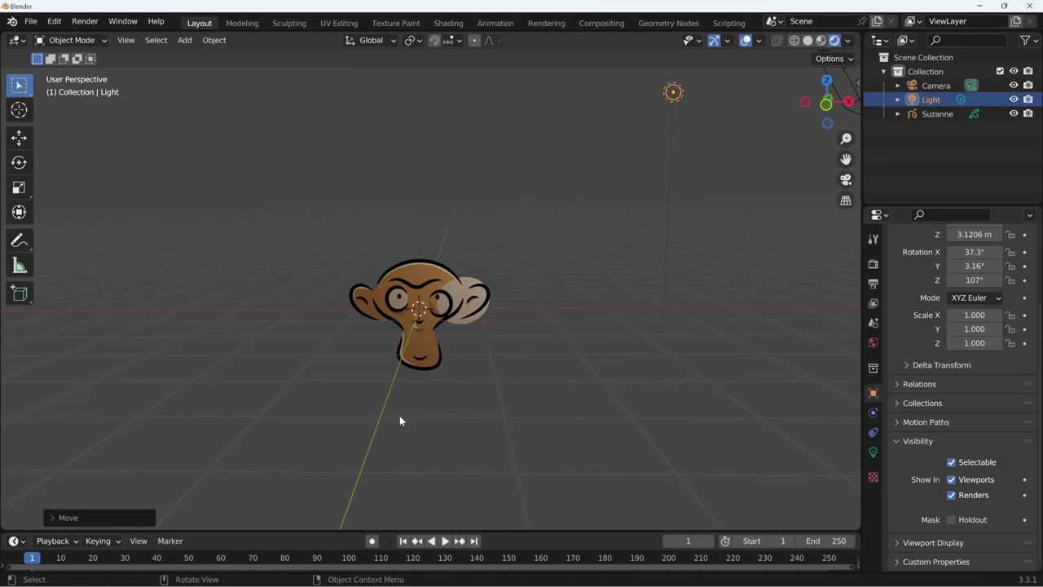
pyautogui.click(425, 368)
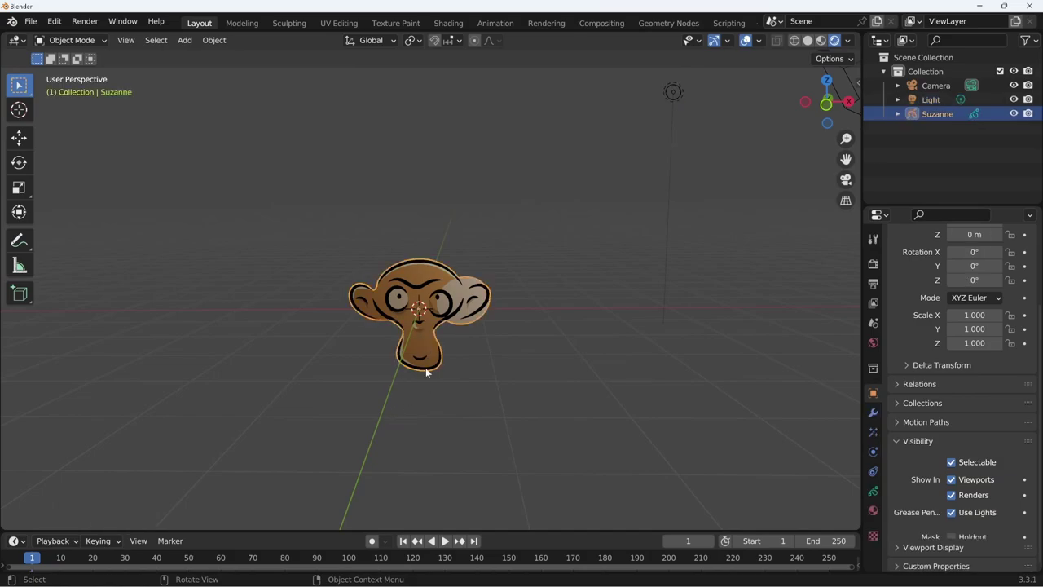
# Compare Suzanne's object lighting off and on, then toggle layer Use Lights, leaving Fills lit
pyautogui.click(951, 513)
pyautogui.click(951, 512)
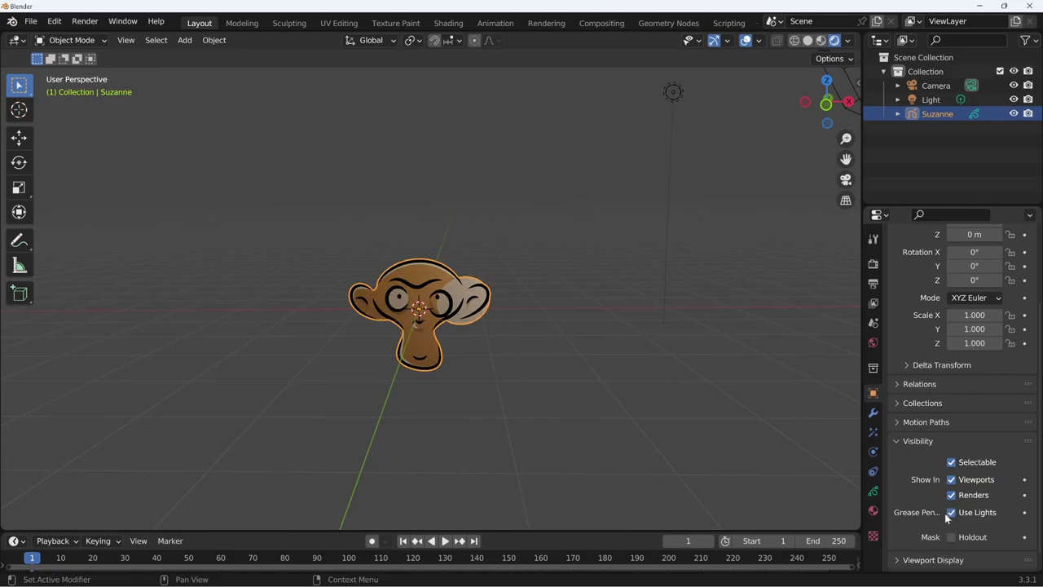
pyautogui.click(873, 492)
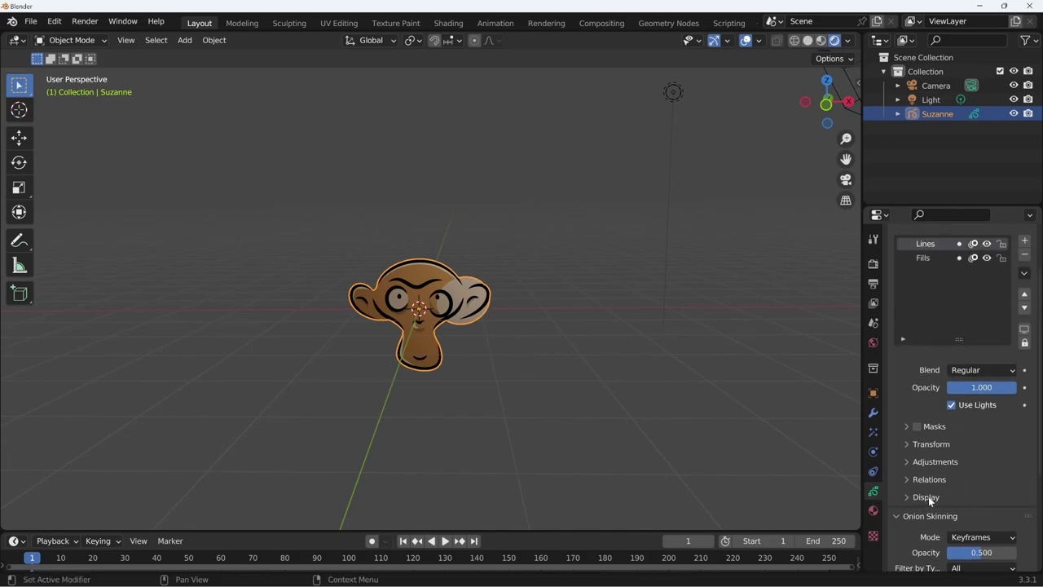
pyautogui.click(952, 406)
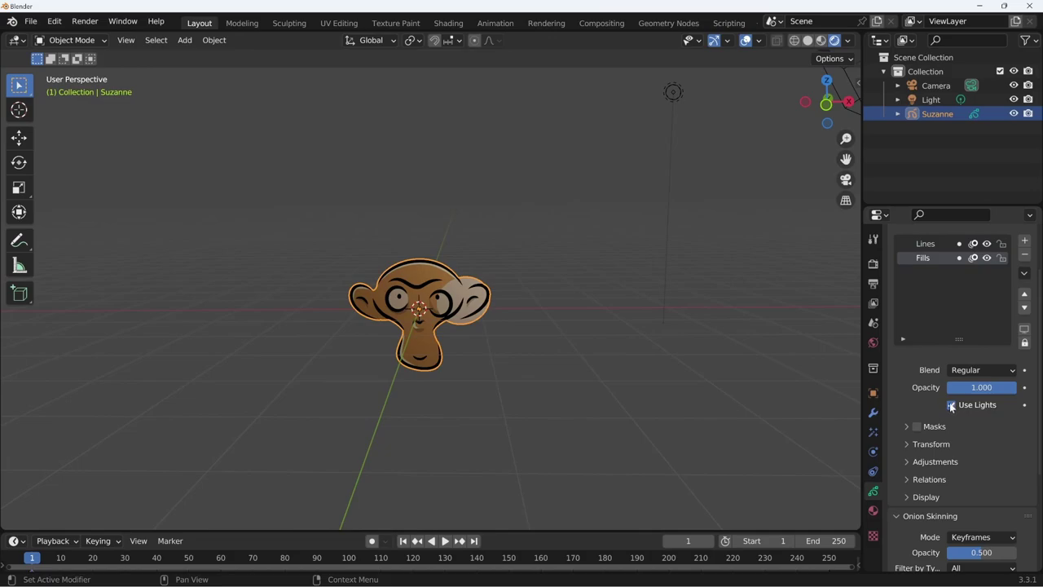
pyautogui.click(952, 405)
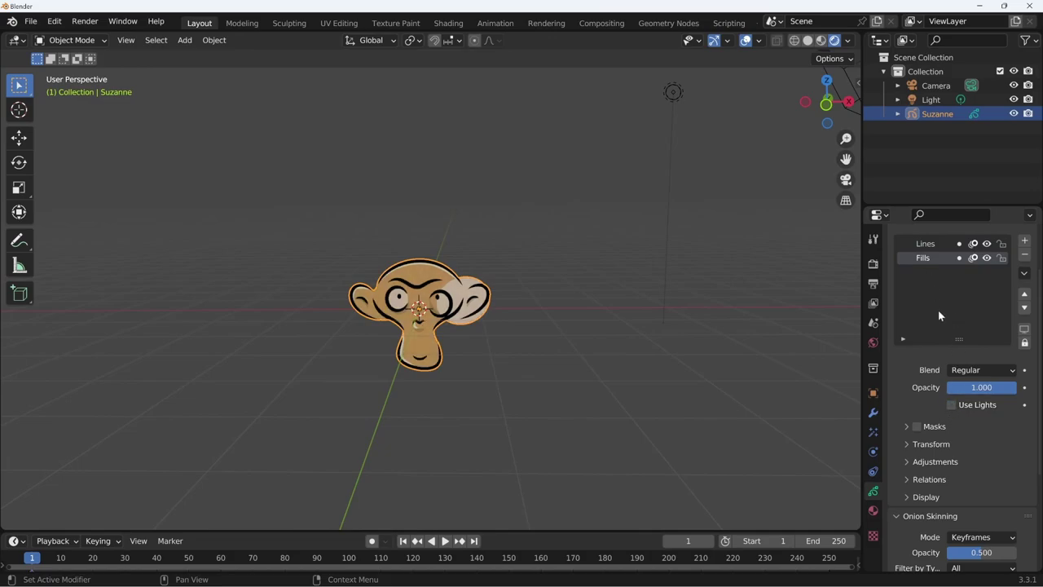
pyautogui.click(952, 405)
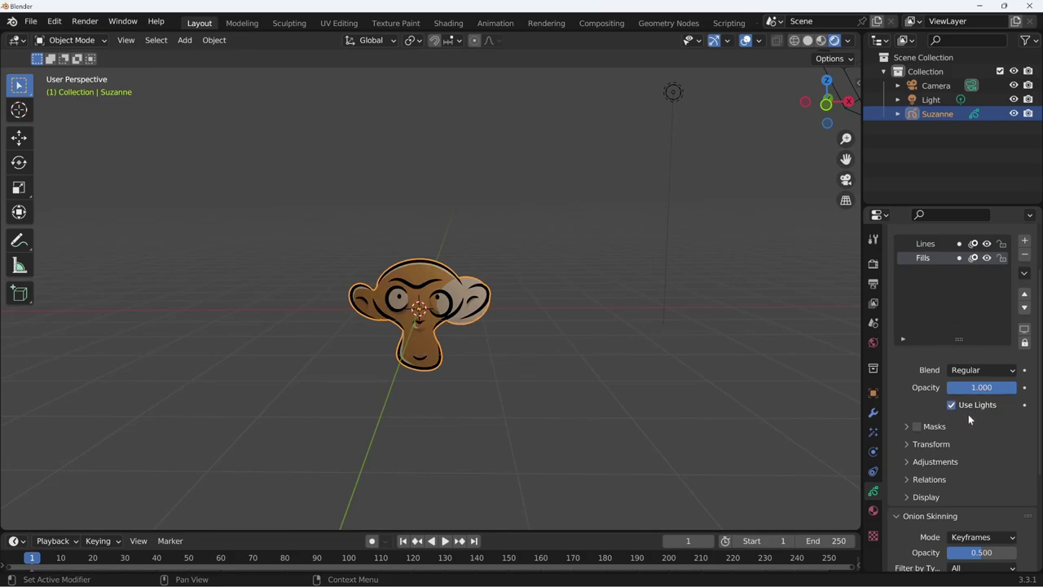